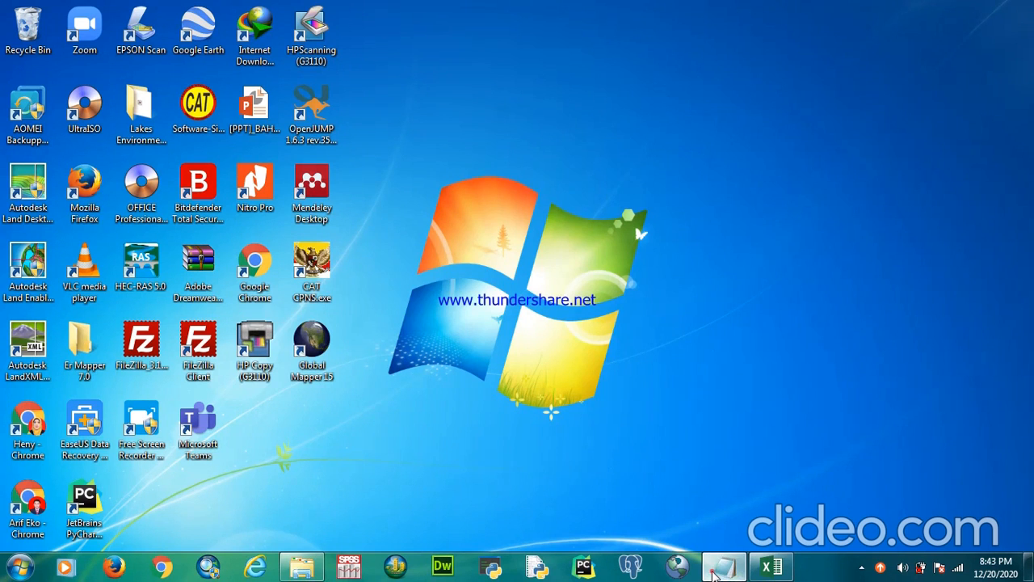
- Read the Modul 2.txt notes in Notepad about the Vlookup and Hlookup functions
{"action": "left_click", "coordinate": [723, 566]}
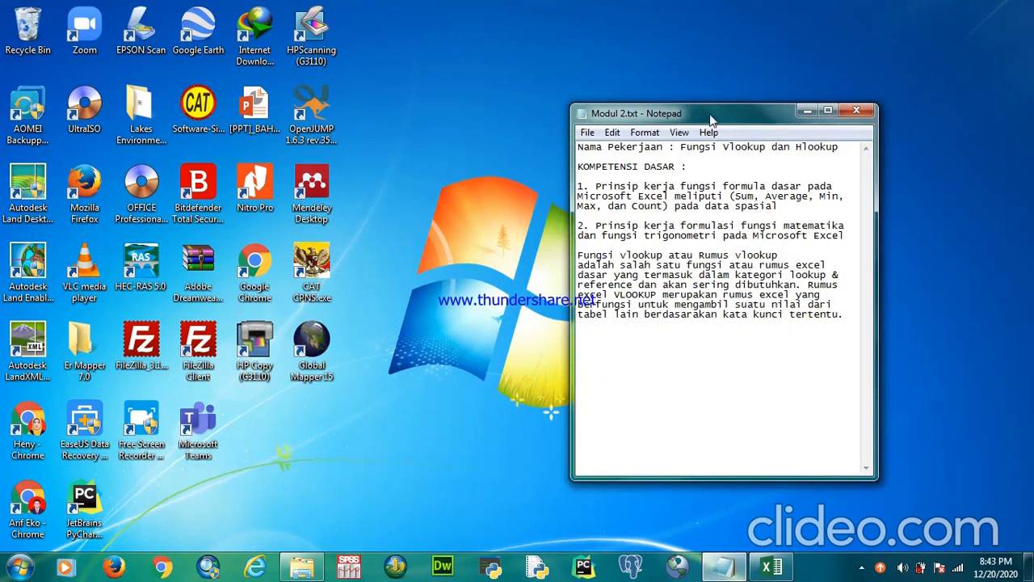
{"action": "left_click_drag", "start_coordinate": [709, 115], "coordinate": [718, 86]}
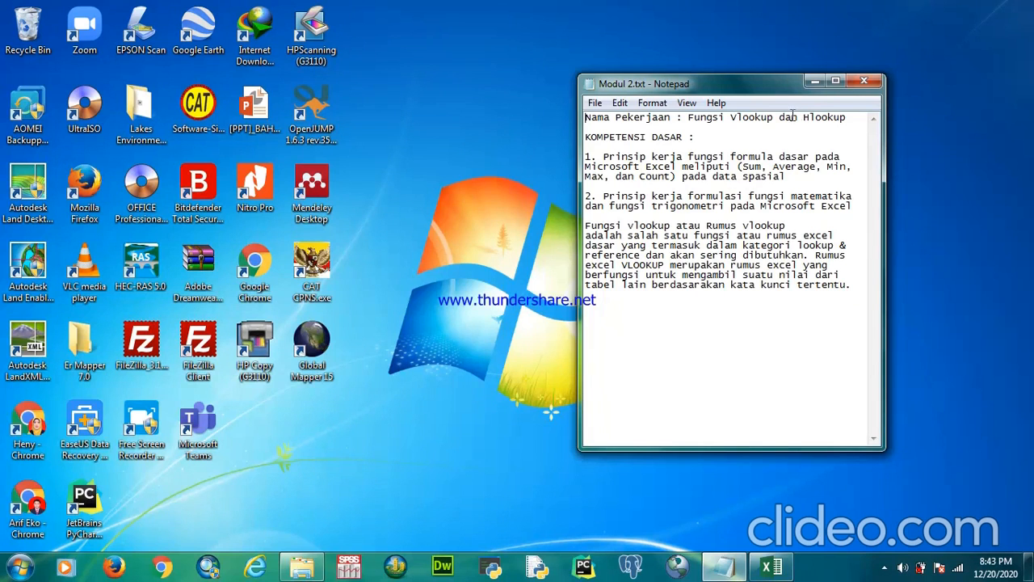
{"action": "left_click", "coordinate": [814, 82]}
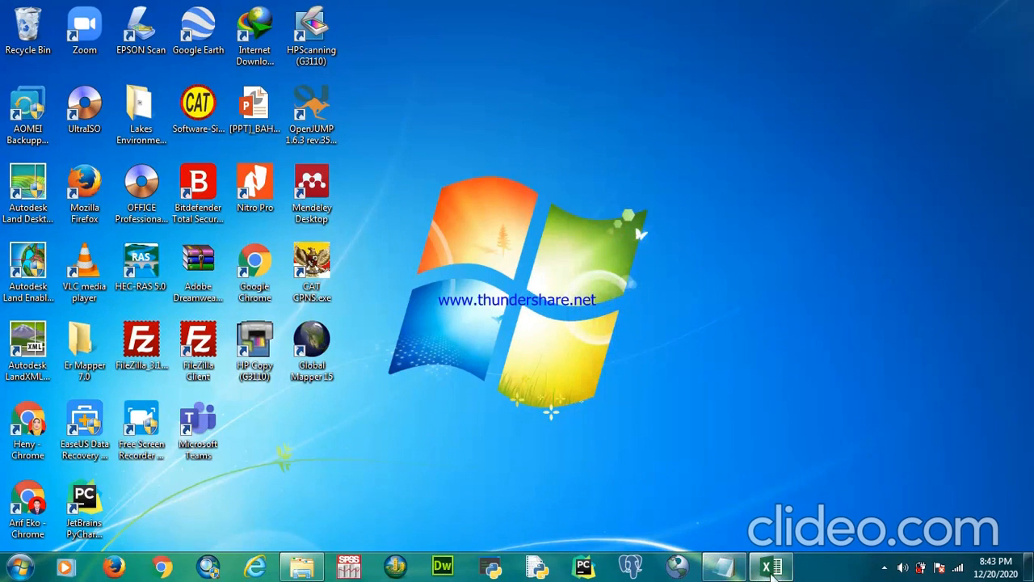
- Switch to the Modul 2.xlsx workbook in Excel and examine the empty VLOOKUP and HLOOKUP tables and the Daftar List Alat tables below them
{"action": "left_click", "coordinate": [772, 568]}
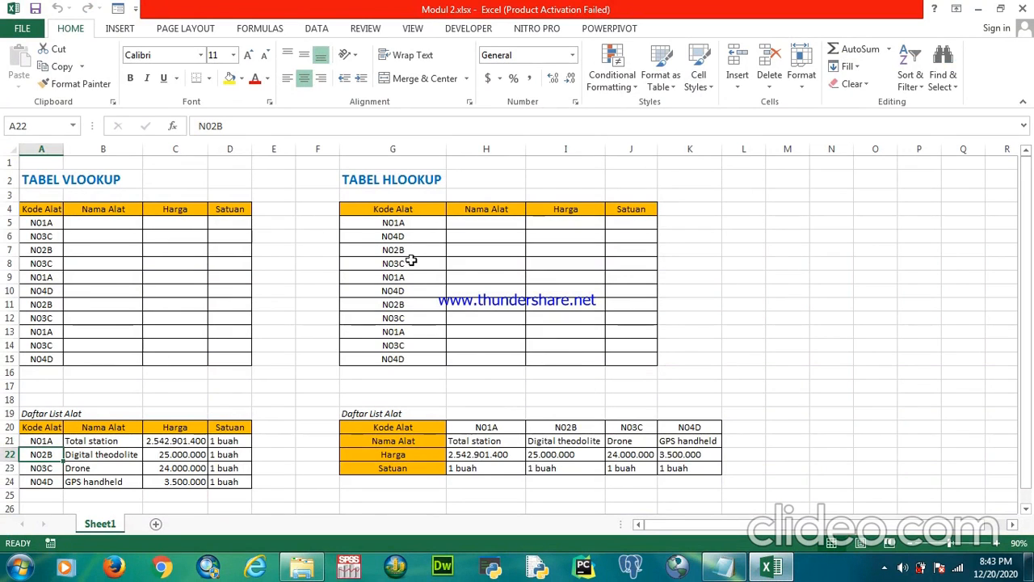
{"action": "left_click_drag", "start_coordinate": [40, 208], "coordinate": [248, 349]}
{"action": "left_click_drag", "start_coordinate": [395, 208], "coordinate": [635, 352]}
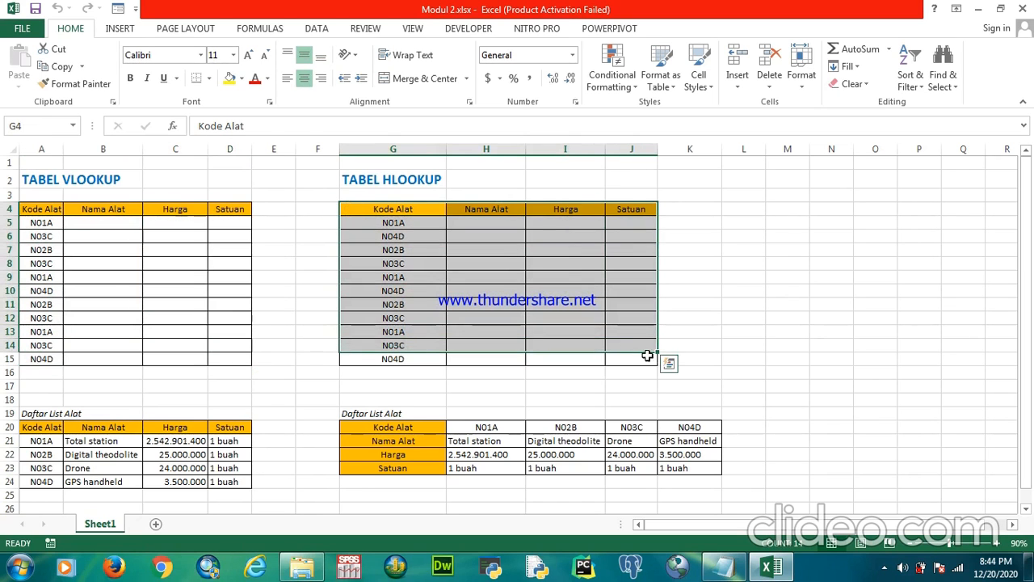
{"action": "left_click", "coordinate": [747, 307]}
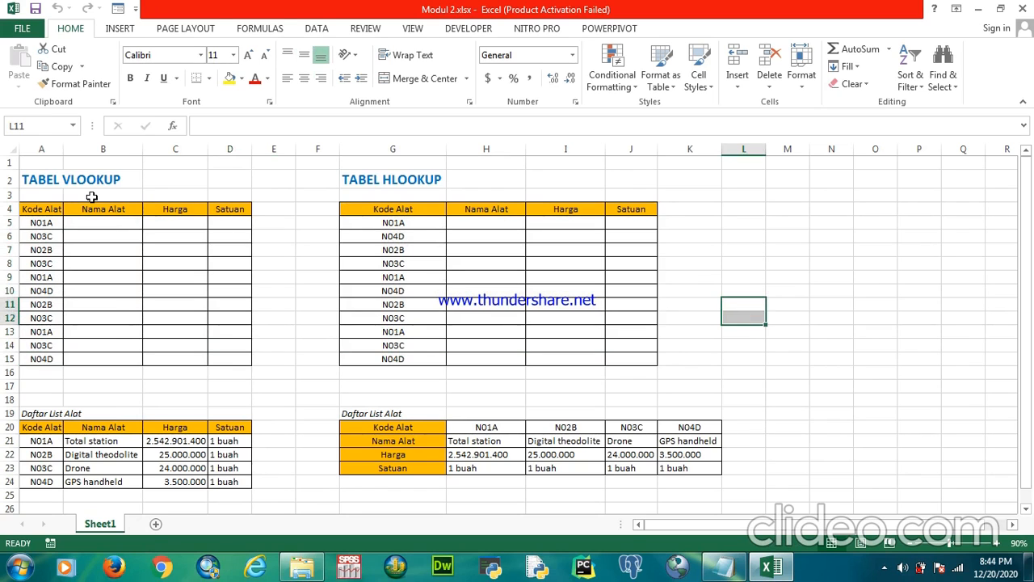
{"action": "left_click_drag", "start_coordinate": [38, 431], "coordinate": [229, 482]}
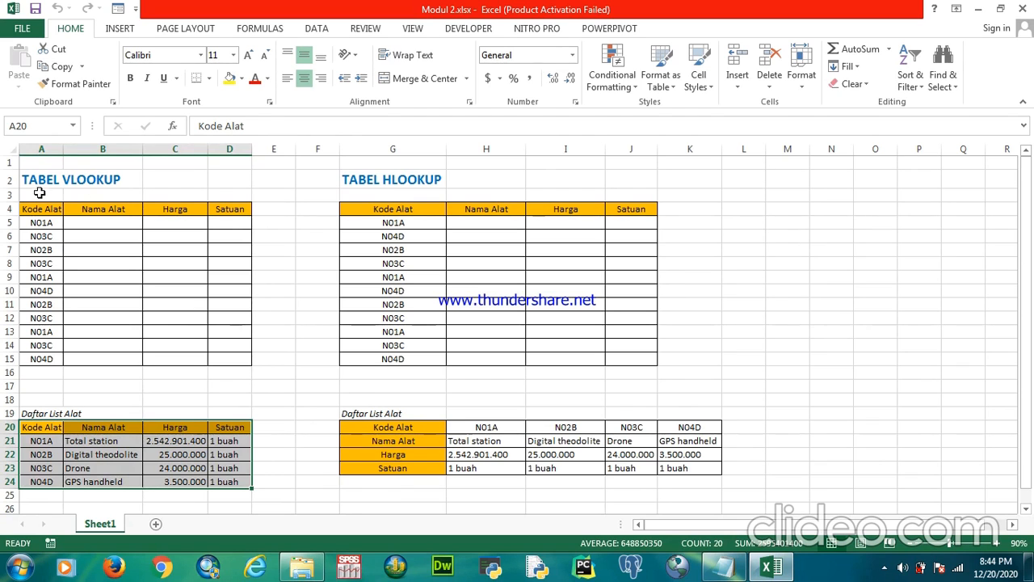
{"action": "left_click_drag", "start_coordinate": [37, 186], "coordinate": [636, 358]}
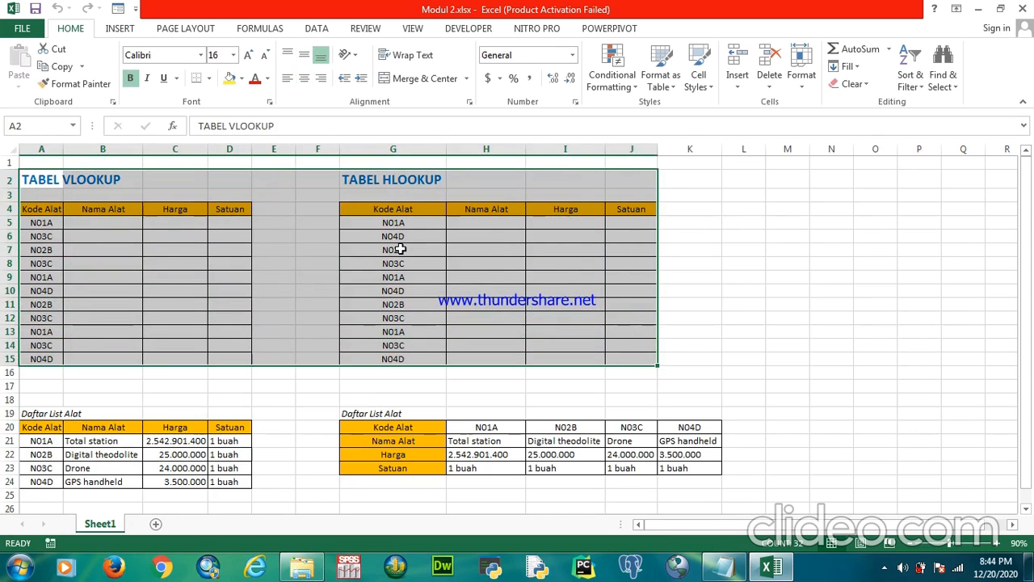
{"action": "left_click_drag", "start_coordinate": [24, 414], "coordinate": [696, 484]}
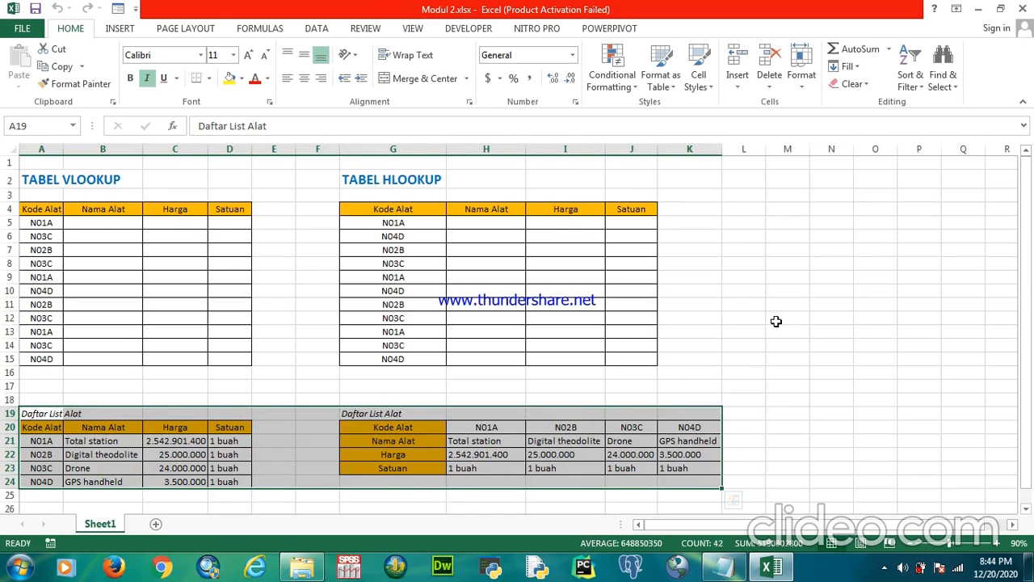
{"action": "left_click_drag", "start_coordinate": [41, 173], "coordinate": [605, 361]}
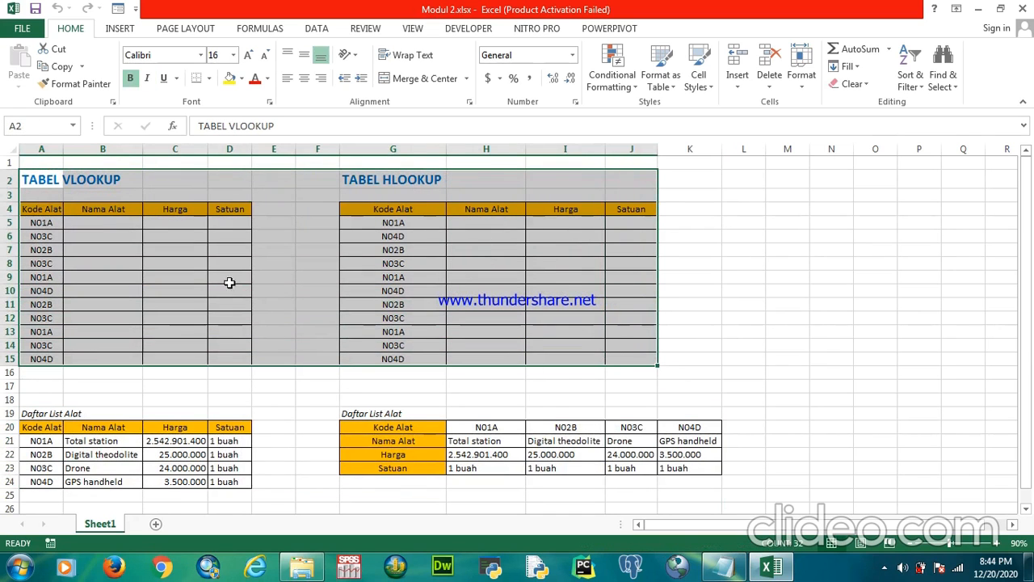
- Compare the layouts of the vertical and horizontal Daftar List Alat reference tables with the tables they feed
{"action": "left_click_drag", "start_coordinate": [36, 429], "coordinate": [228, 483]}
{"action": "left_click_drag", "start_coordinate": [35, 432], "coordinate": [240, 485]}
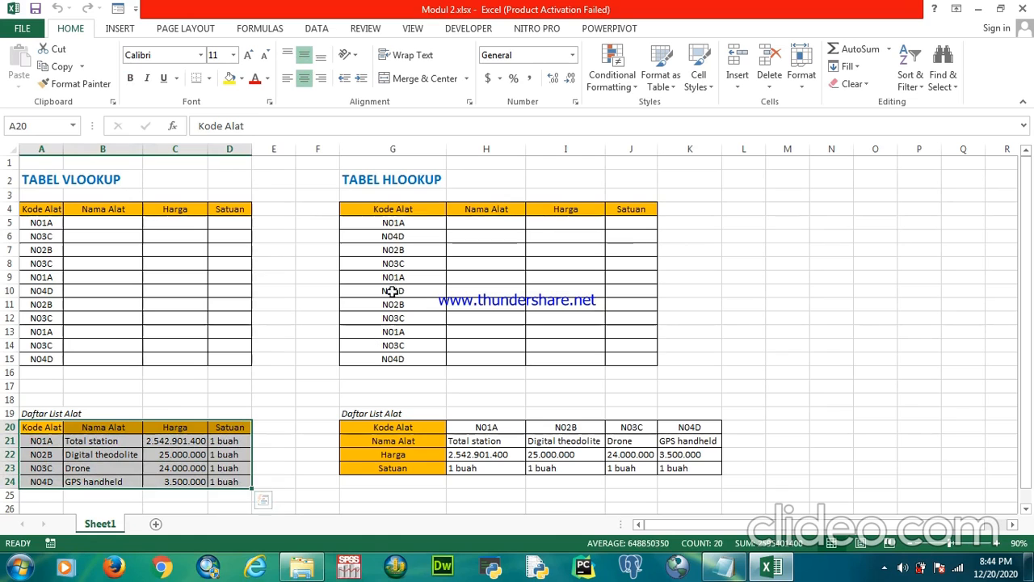
{"action": "left_click_drag", "start_coordinate": [355, 211], "coordinate": [613, 361]}
{"action": "left_click_drag", "start_coordinate": [359, 430], "coordinate": [709, 477]}
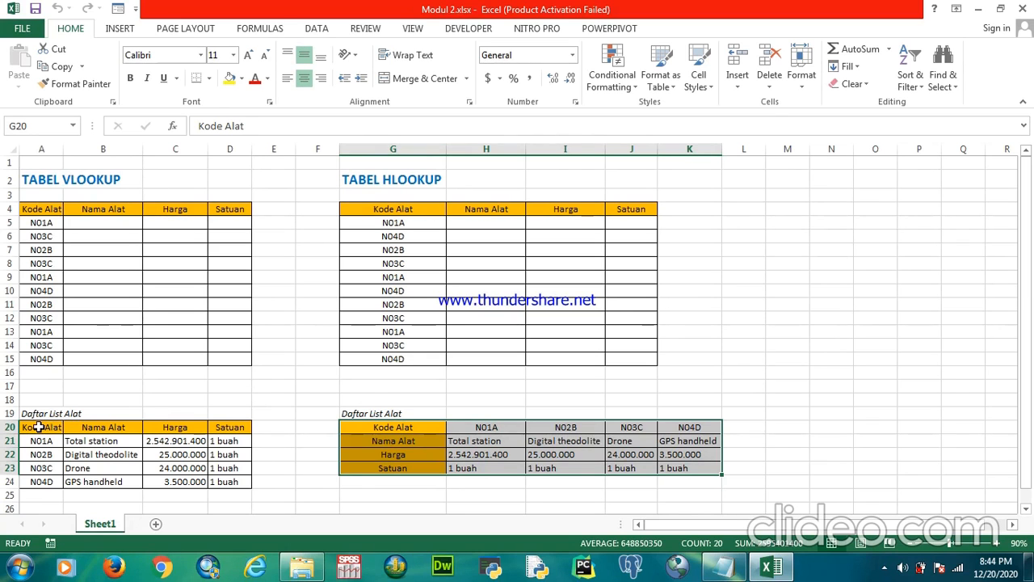
{"action": "left_click_drag", "start_coordinate": [38, 426], "coordinate": [239, 482]}
{"action": "left_click_drag", "start_coordinate": [350, 181], "coordinate": [632, 362]}
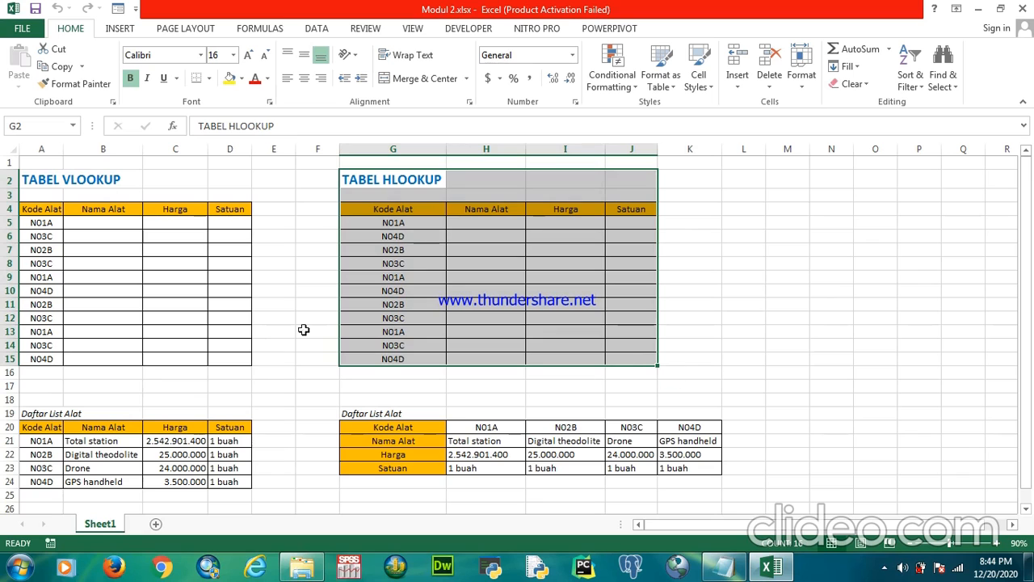
{"action": "left_click", "coordinate": [72, 238]}
{"action": "left_click_drag", "start_coordinate": [37, 185], "coordinate": [649, 358]}
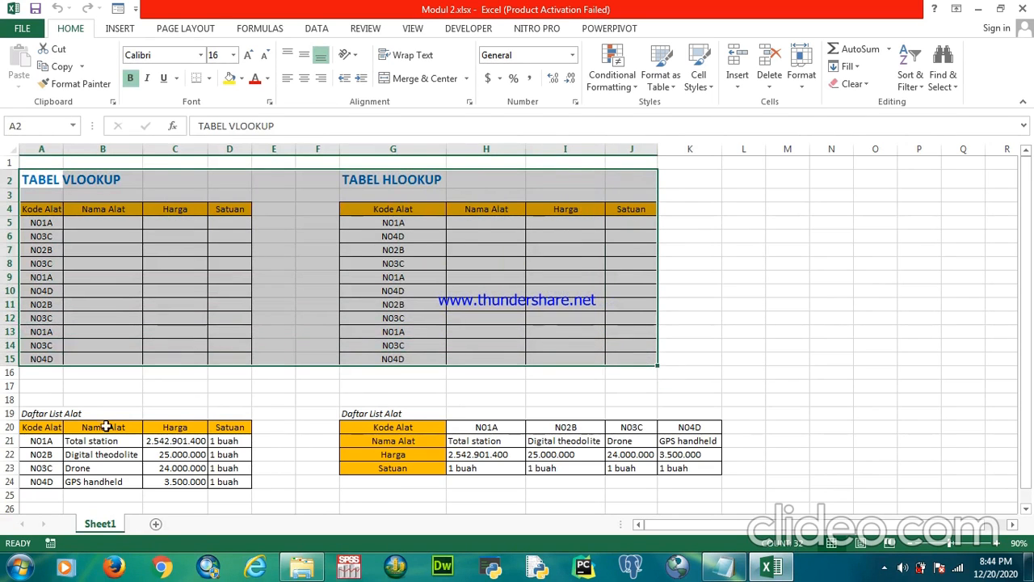
{"action": "left_click_drag", "start_coordinate": [23, 417], "coordinate": [720, 486]}
- Examine the vertical reference data in A21:D24 and its Kode Alat key column A21:A24
{"action": "left_click", "coordinate": [170, 455]}
{"action": "left_click_drag", "start_coordinate": [44, 440], "coordinate": [218, 481]}
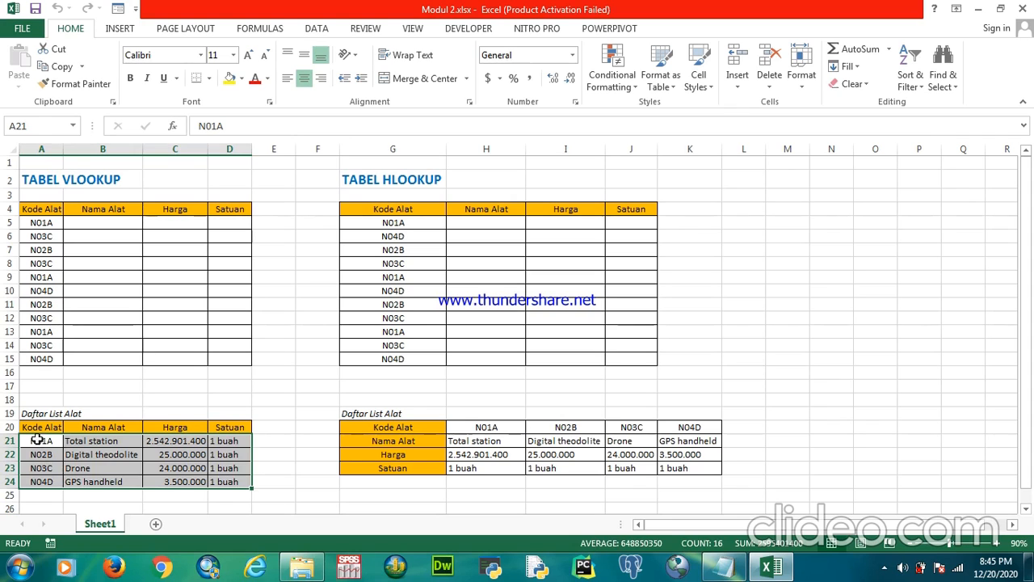
{"action": "left_click_drag", "start_coordinate": [38, 439], "coordinate": [38, 482]}
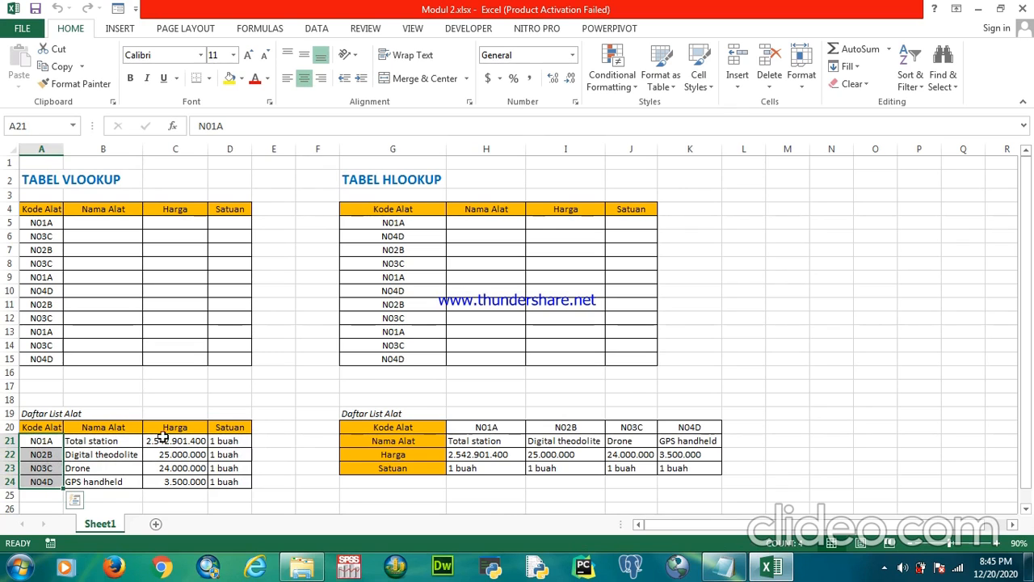
{"action": "left_click_drag", "start_coordinate": [40, 442], "coordinate": [39, 485]}
- Start a VLOOKUP formula in B5 with lookup value A5, table array A21:D24, column index 2 and FALSE for exact match
{"action": "left_click", "coordinate": [87, 253]}
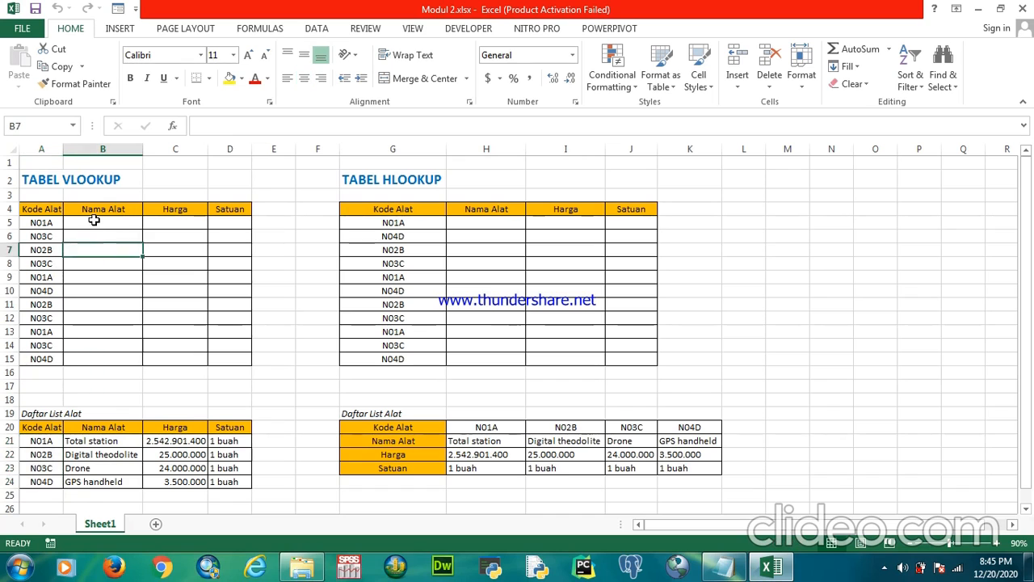
{"action": "left_click", "coordinate": [92, 221]}
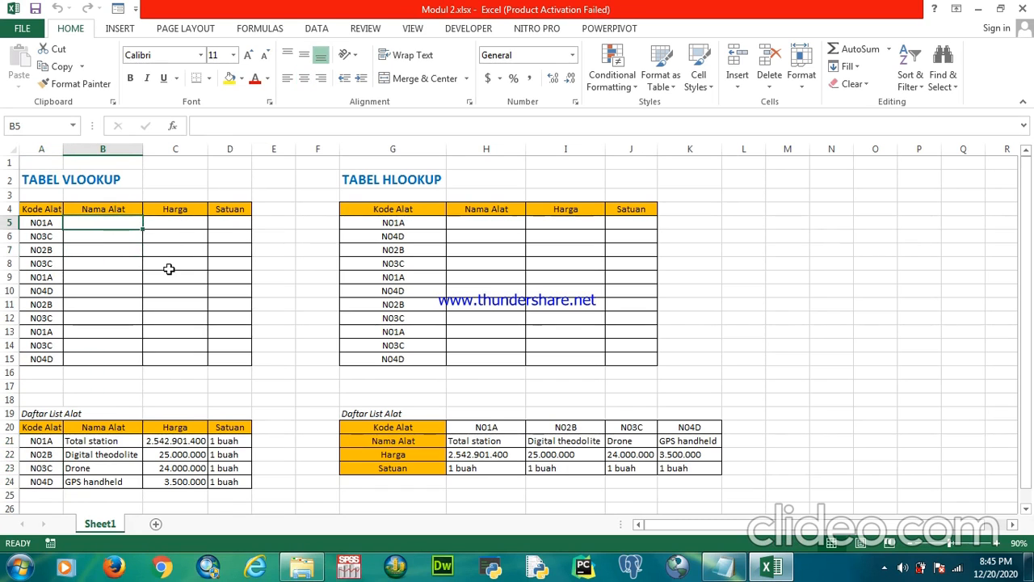
{"action": "type", "text": "="}
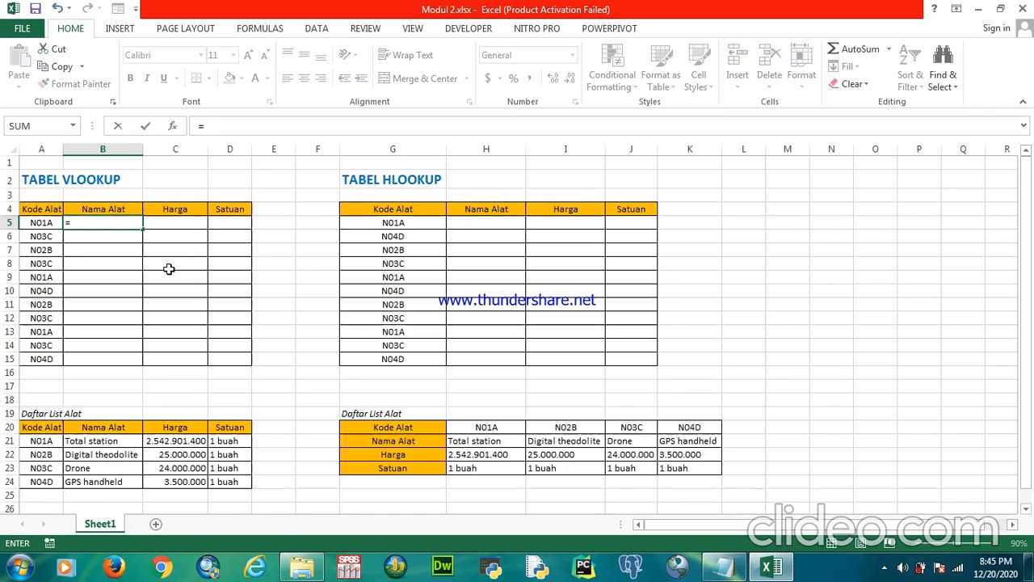
{"action": "type", "text": "vloo"}
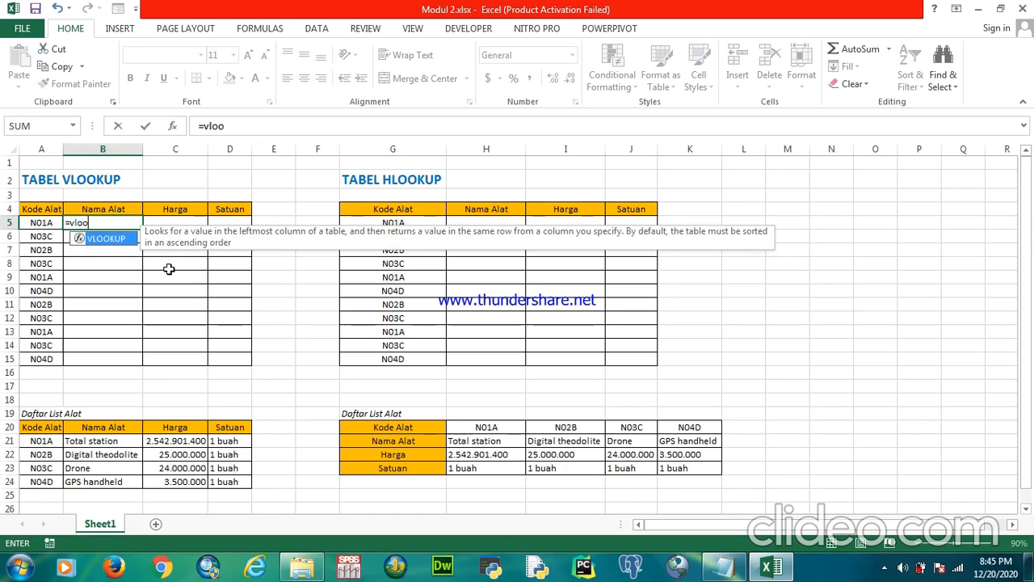
{"action": "double_click", "coordinate": [105, 239]}
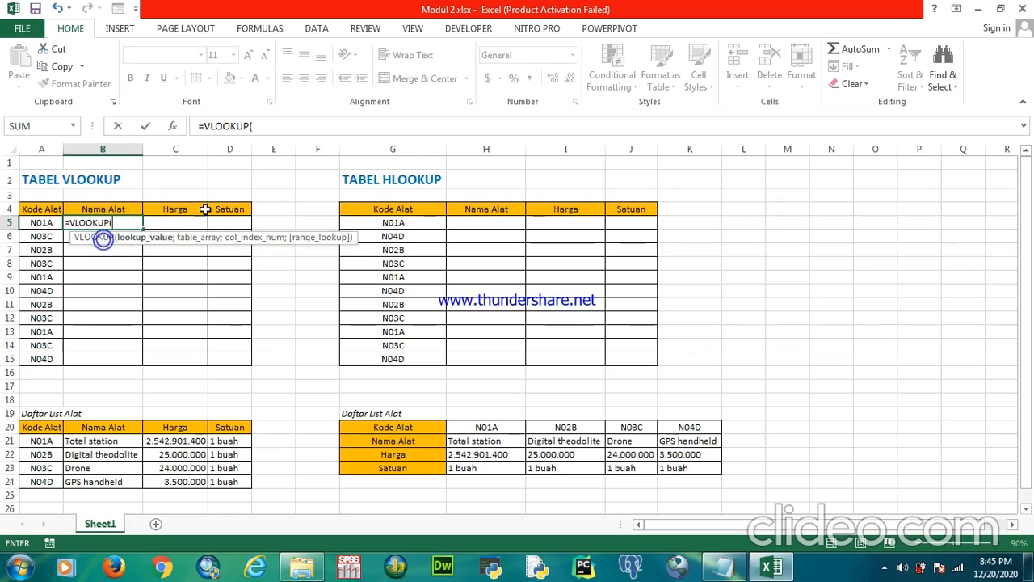
{"action": "left_click", "coordinate": [36, 225]}
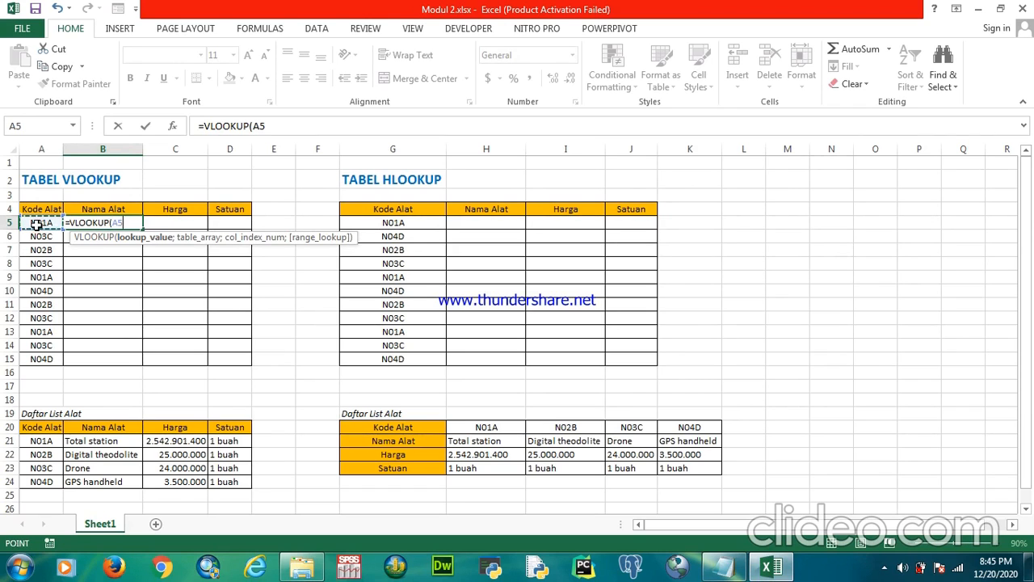
{"action": "type", "text": ";"}
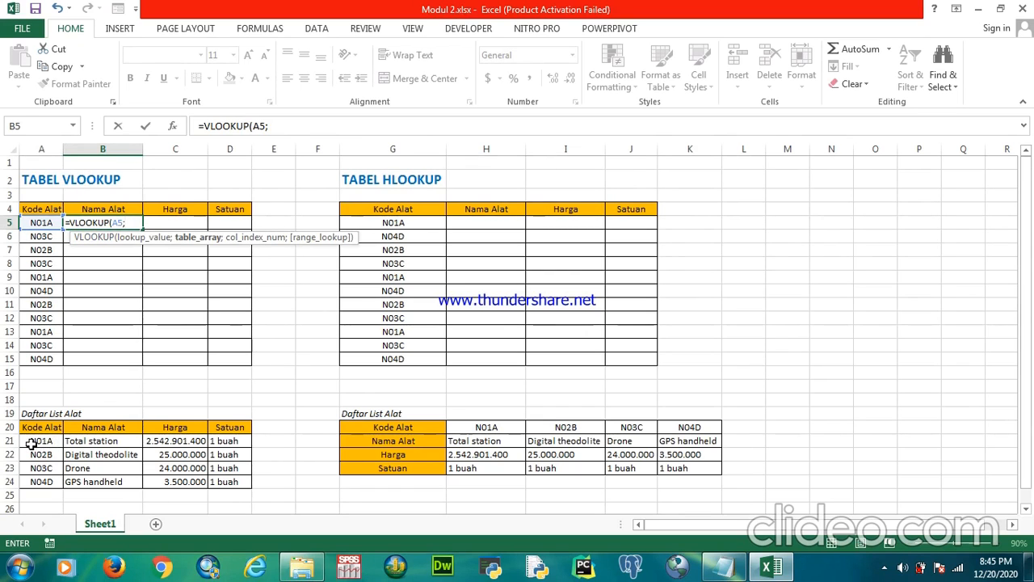
{"action": "left_click_drag", "start_coordinate": [30, 443], "coordinate": [220, 482]}
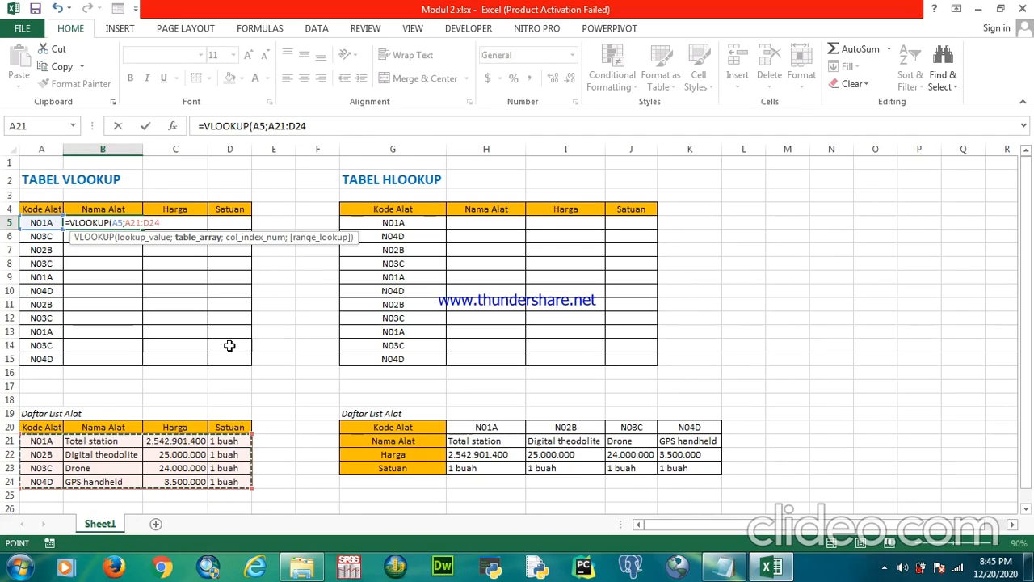
{"action": "type", "text": ";2"}
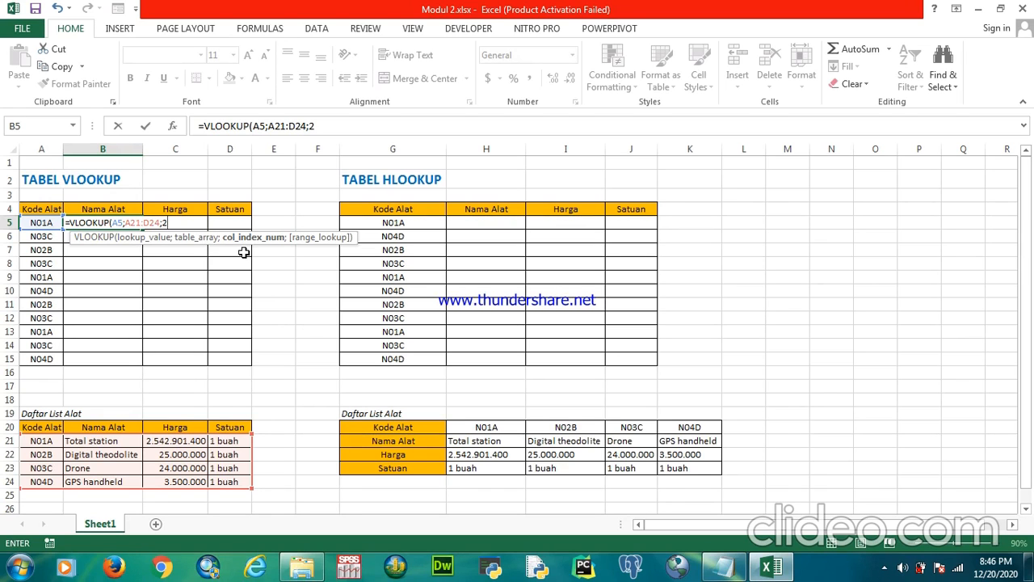
{"action": "type", "text": ";"}
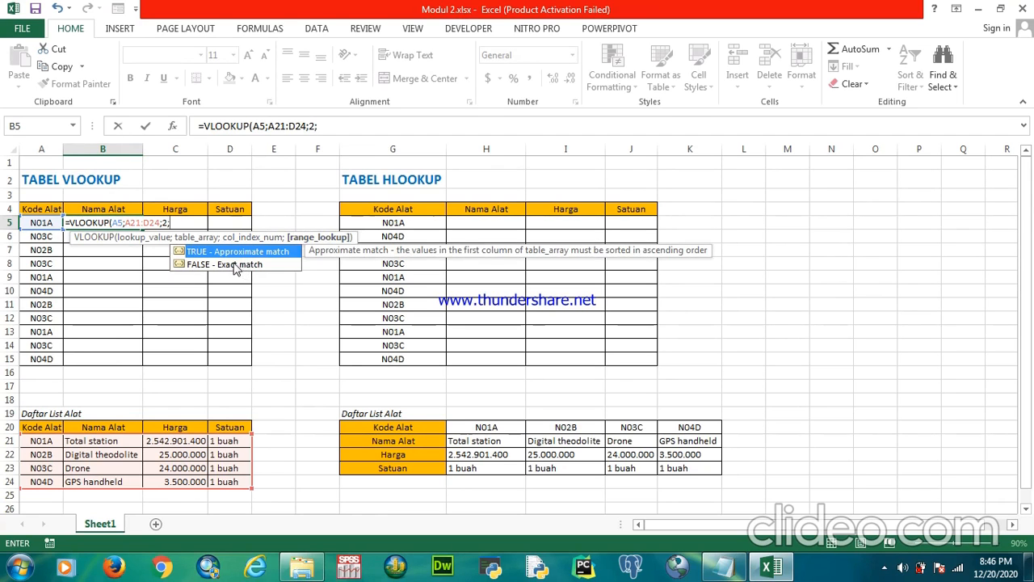
{"action": "double_click", "coordinate": [235, 265]}
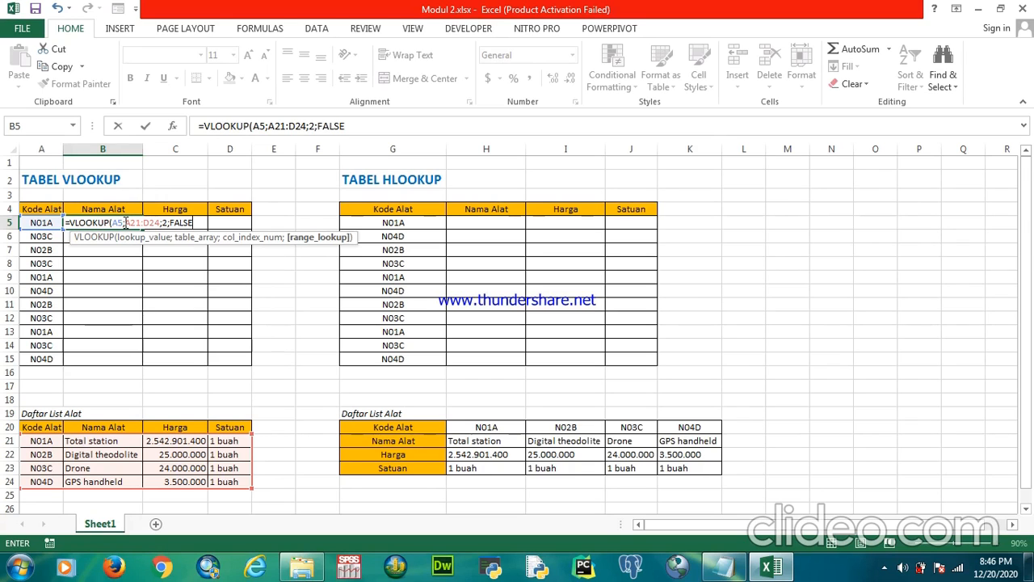
- Make the B5 formula's table array absolute as $A$21:$D$24, then close the parenthesis and enter the formula
{"action": "left_click", "coordinate": [126, 223]}
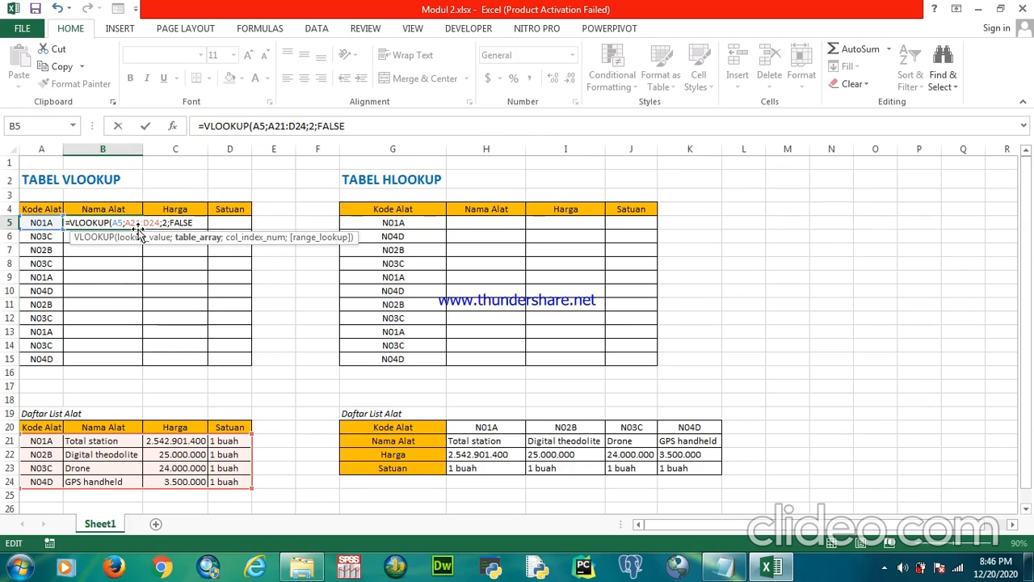
{"action": "type", "text": "$"}
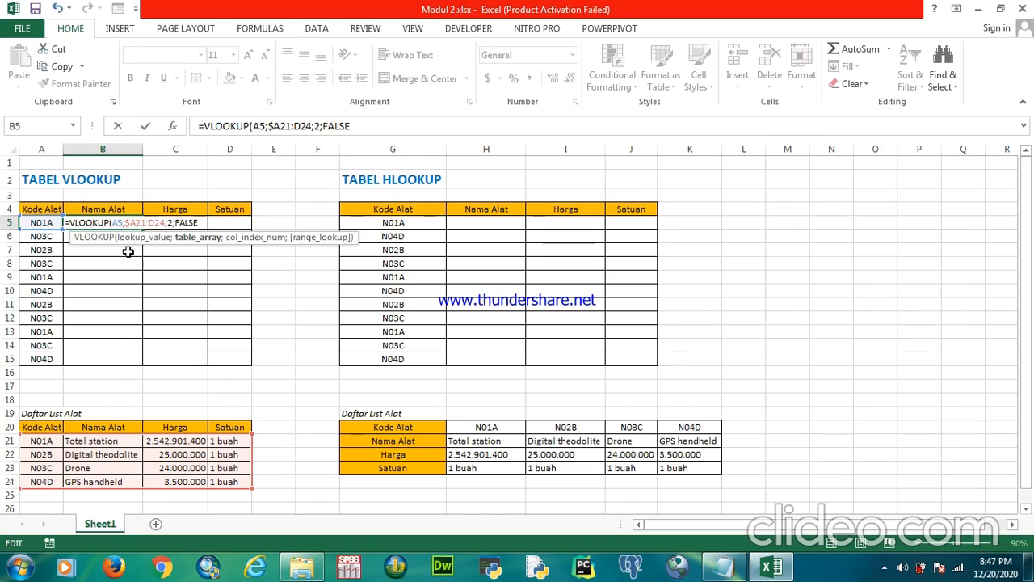
{"action": "type", "text": "$A"}
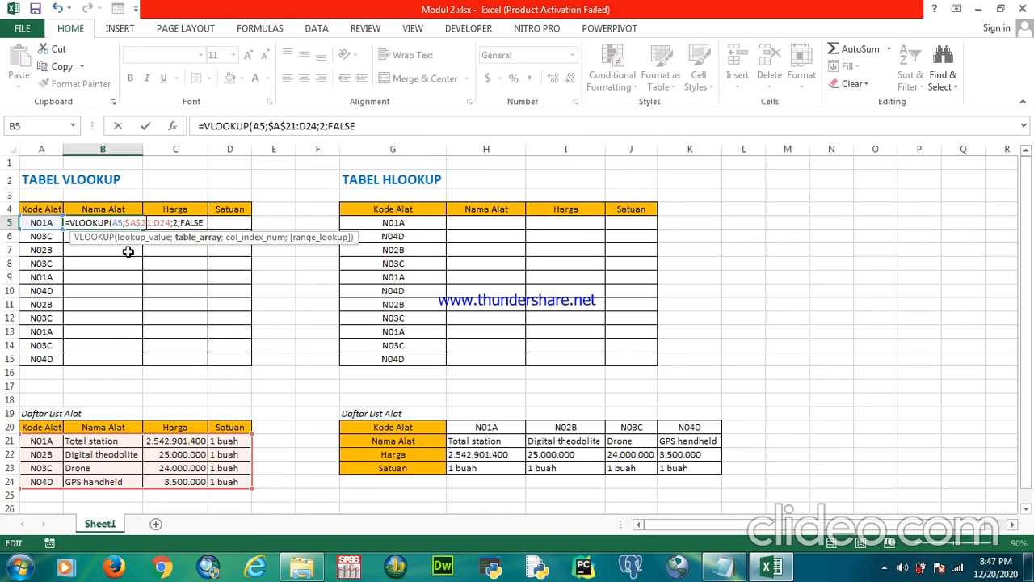
{"action": "type", "text": "$21:"}
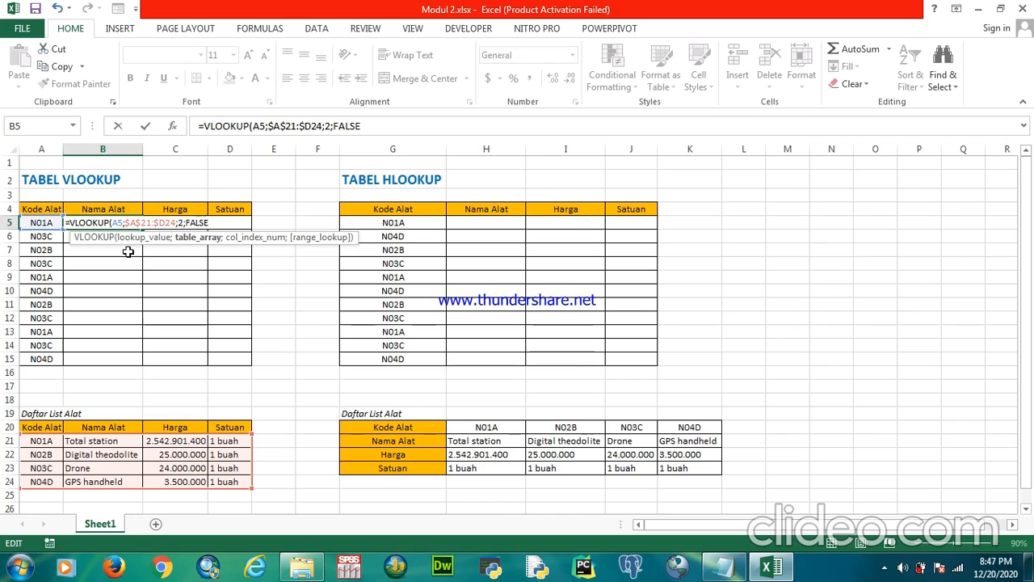
{"action": "type", "text": "$"}
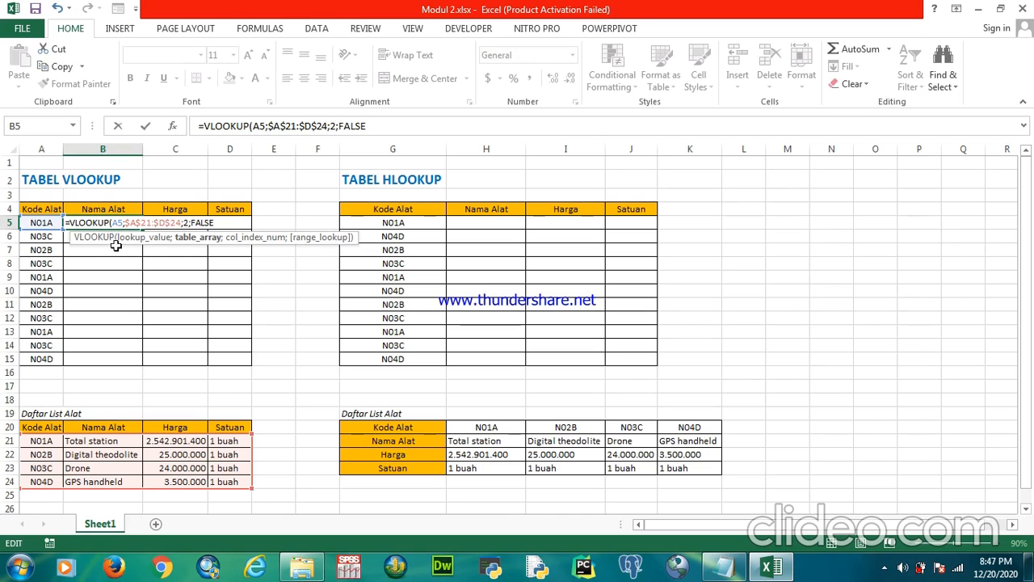
{"action": "left_click", "coordinate": [223, 223]}
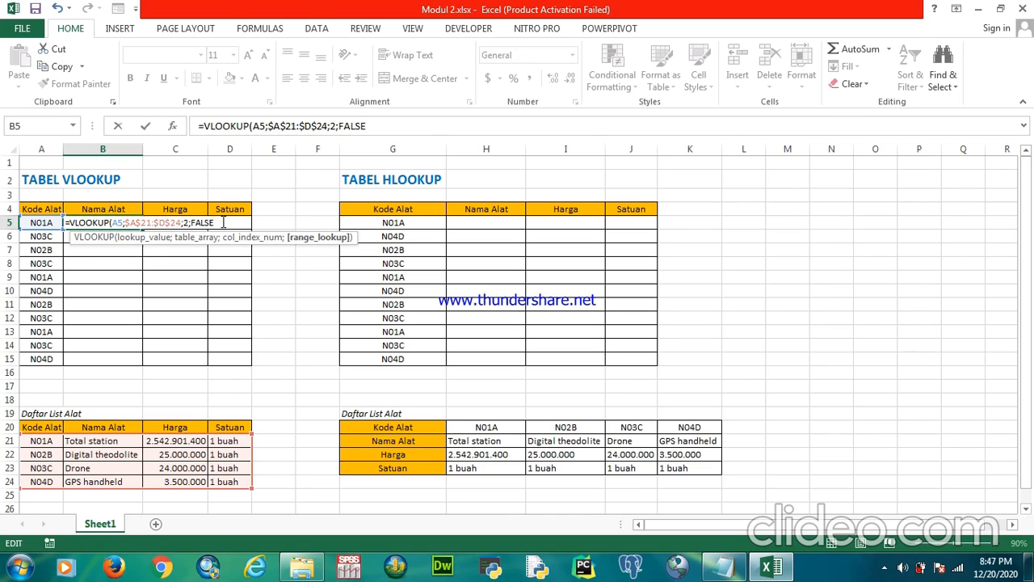
{"action": "type", "text": ")"}
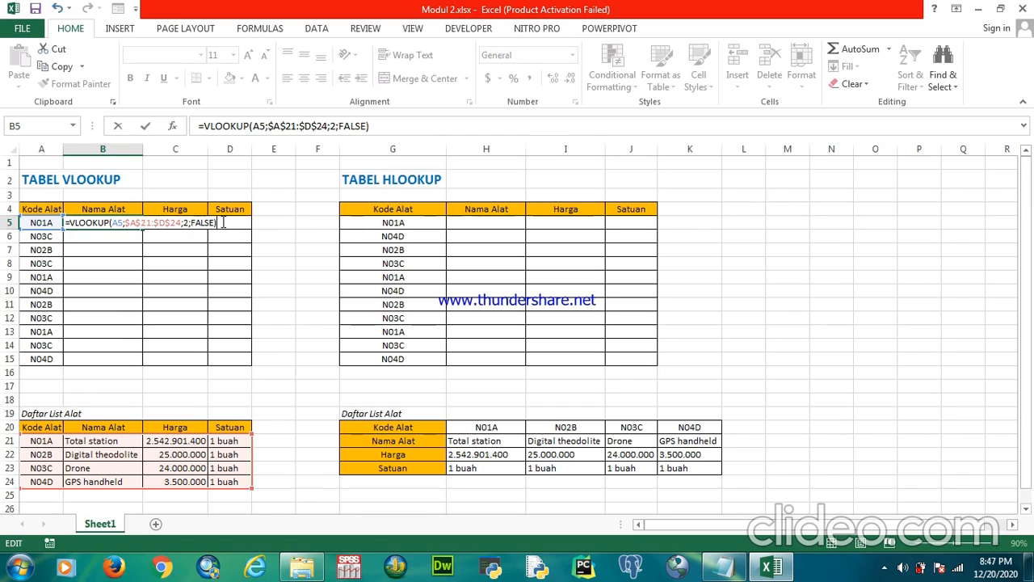
{"action": "key", "text": "Return"}
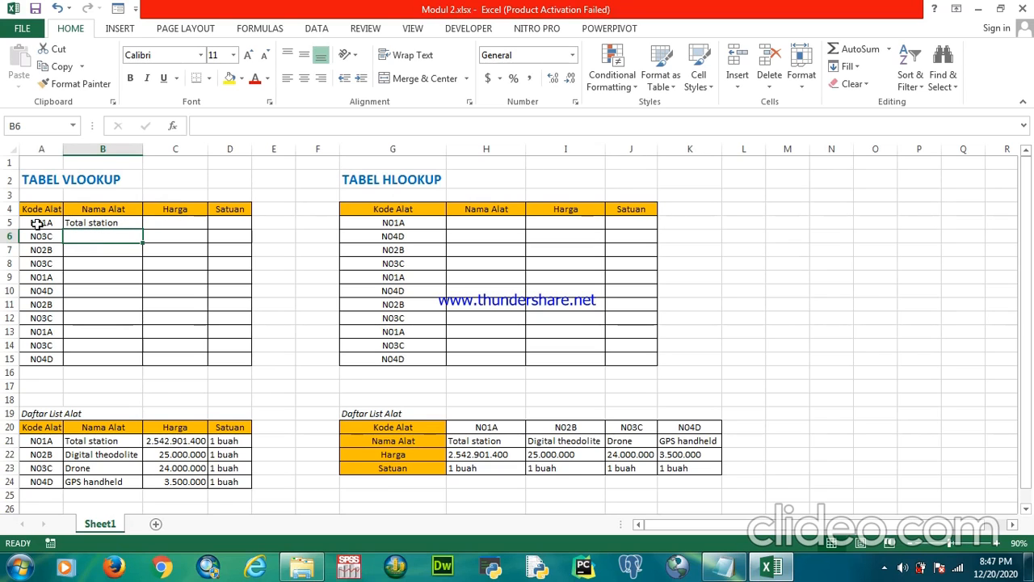
- Fill the B5 VLOOKUP formula down the Nama Alat column through B15
{"action": "left_click", "coordinate": [113, 224]}
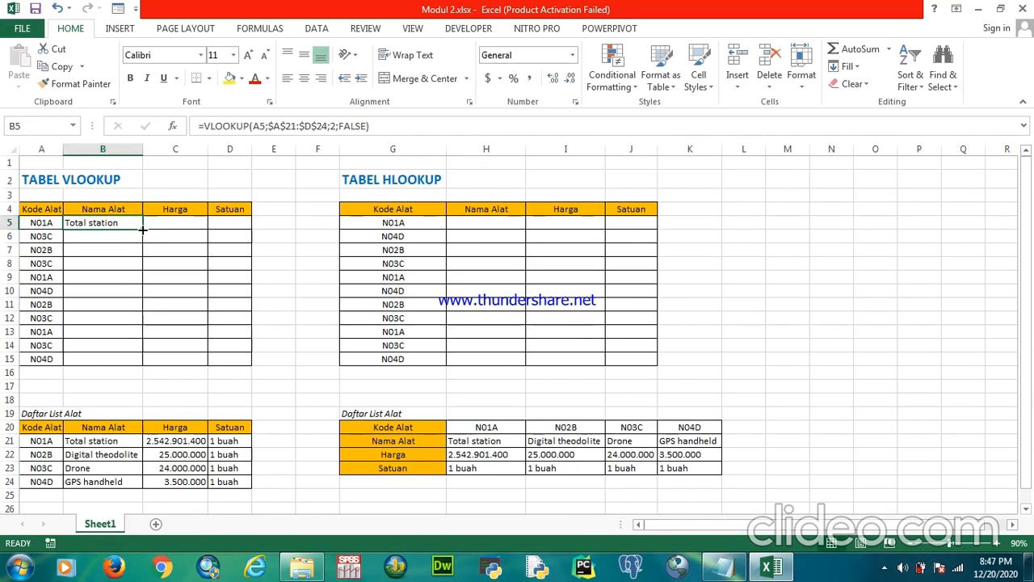
{"action": "left_click_drag", "start_coordinate": [142, 229], "coordinate": [137, 361]}
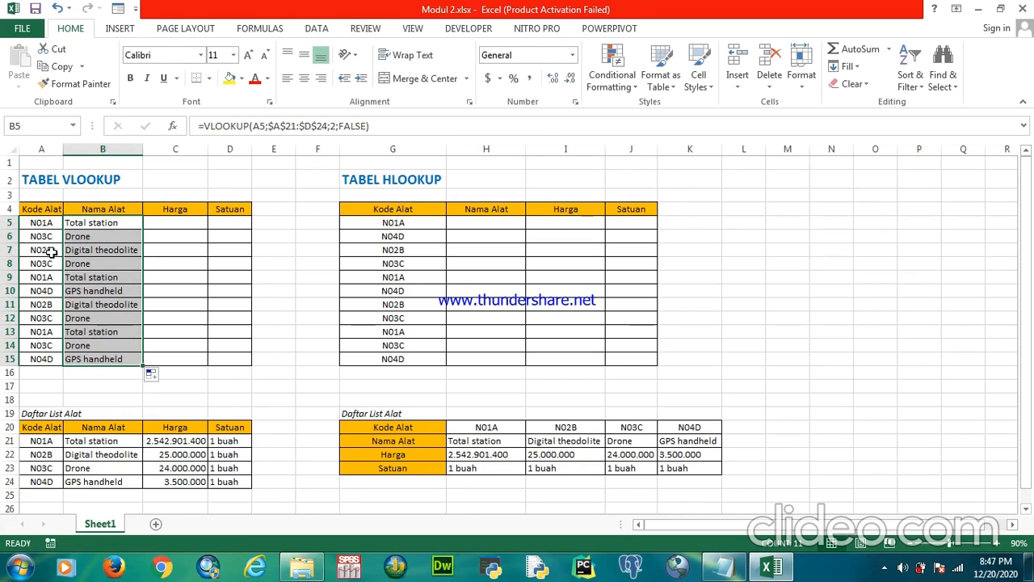
{"action": "left_click", "coordinate": [76, 471]}
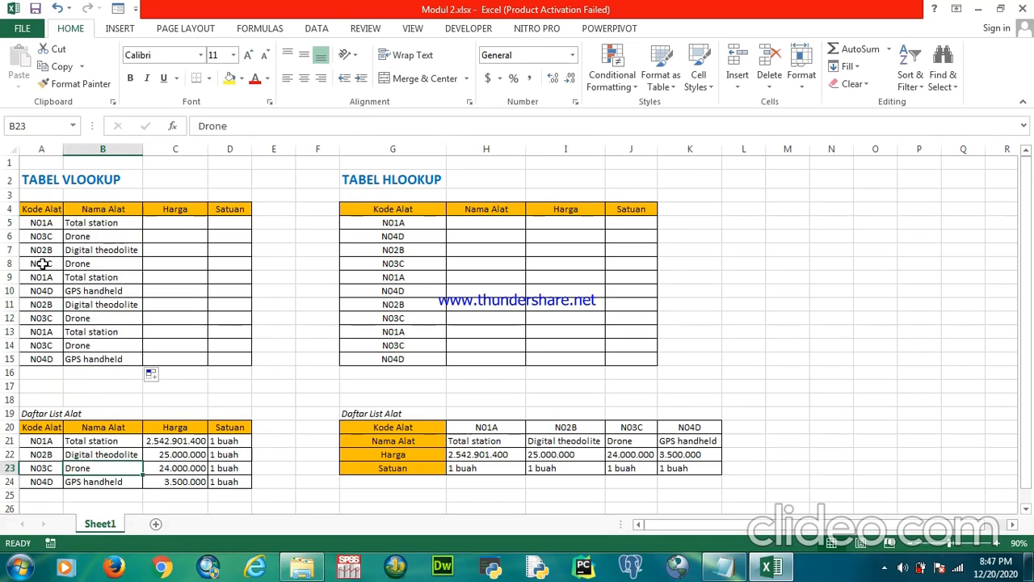
- Change the Kode Alat in A6 to N04D and check the lookup formula in B6
{"action": "left_click", "coordinate": [44, 237]}
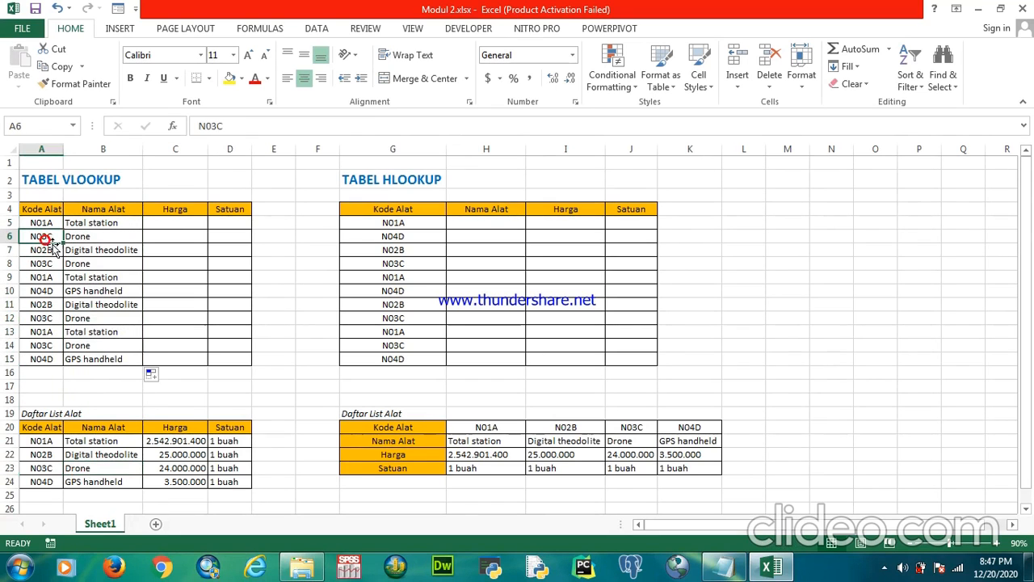
{"action": "left_click", "coordinate": [215, 125]}
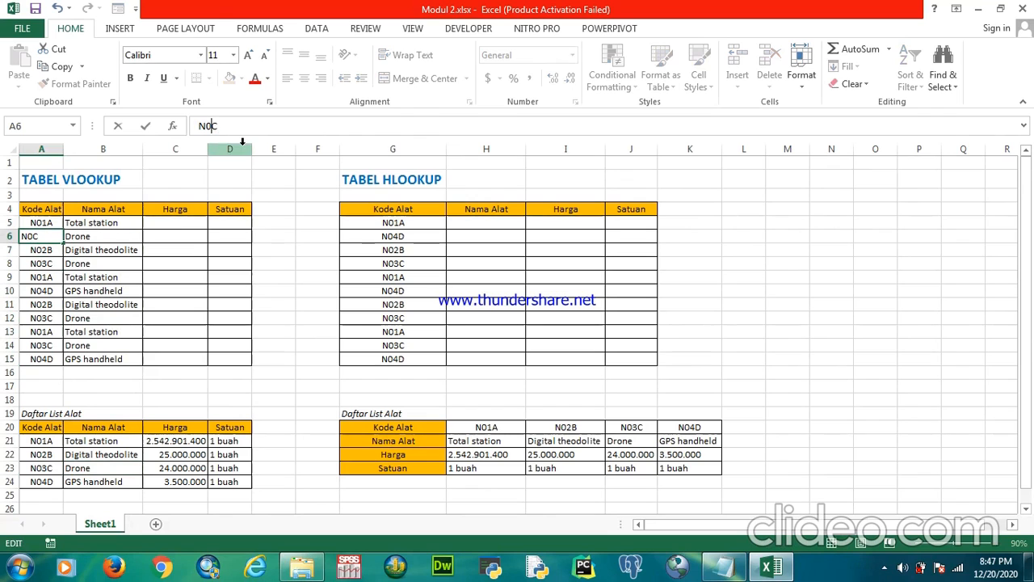
{"action": "type", "text": "4D"}
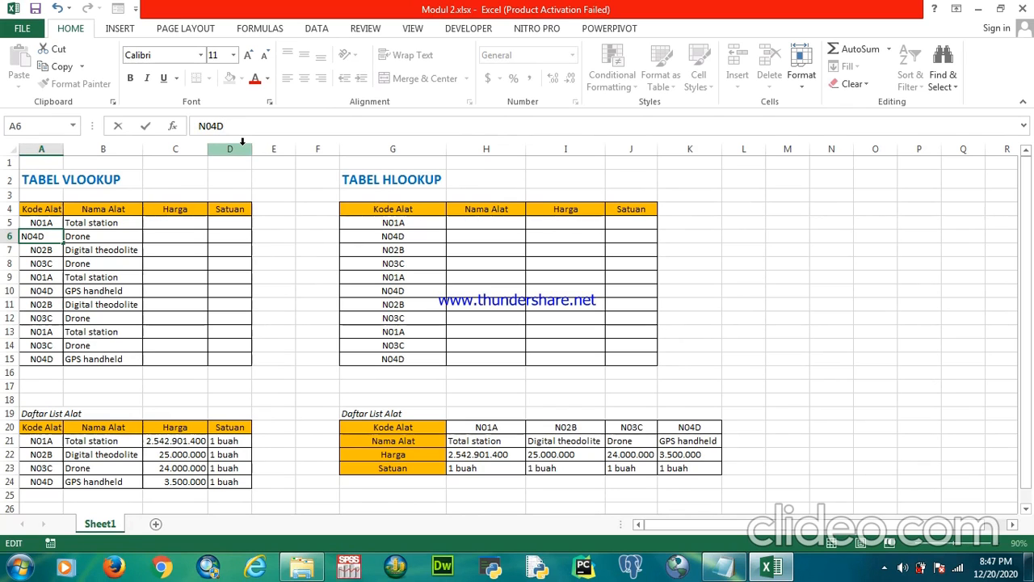
{"action": "key", "text": "Return"}
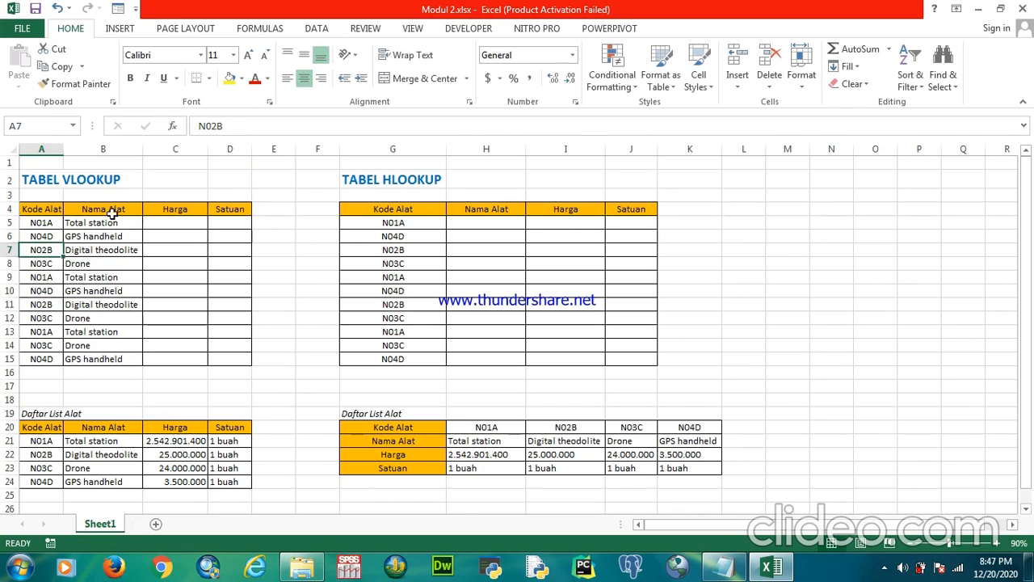
{"action": "left_click", "coordinate": [90, 237]}
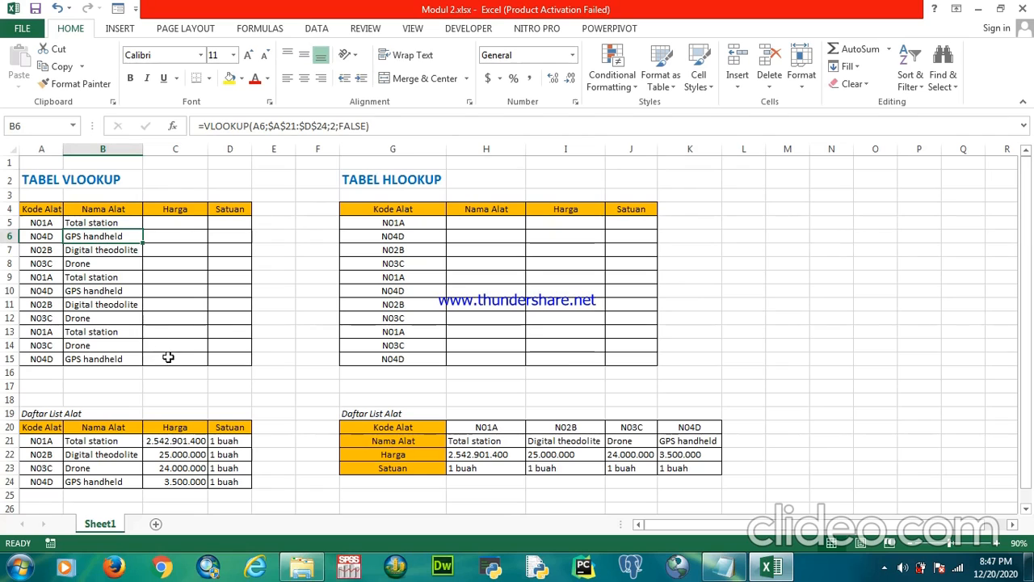
- Start a VLOOKUP formula in C5 with lookup value A5, table array A21:D24, column index 3 and FALSE for exact match
{"action": "left_click", "coordinate": [175, 224]}
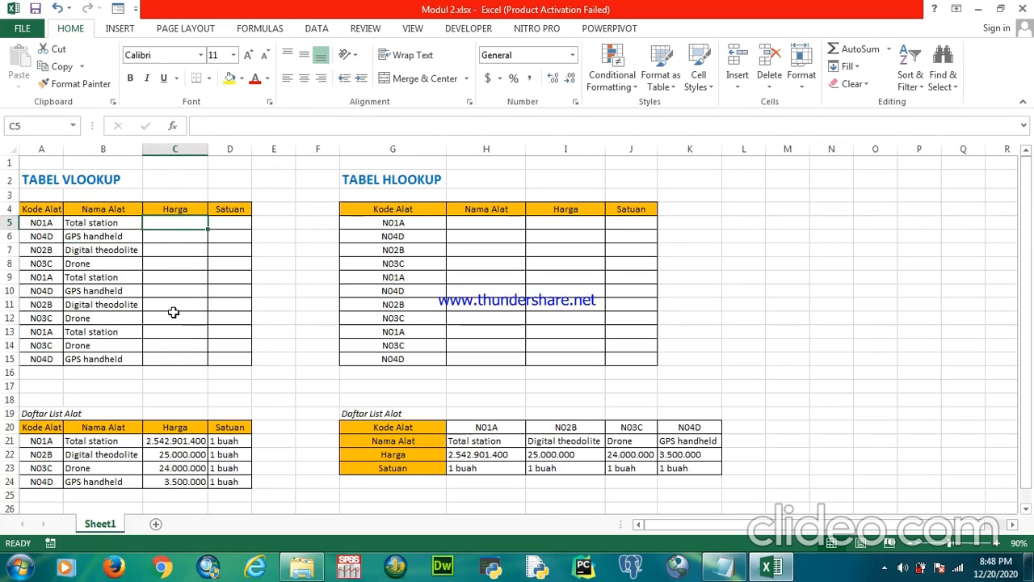
{"action": "type", "text": "="}
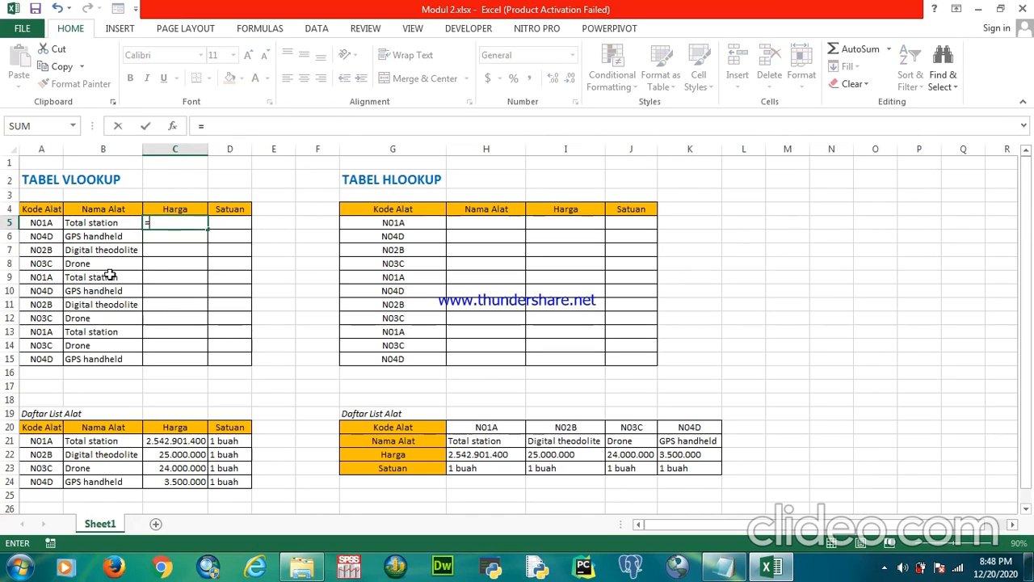
{"action": "type", "text": "VLO"}
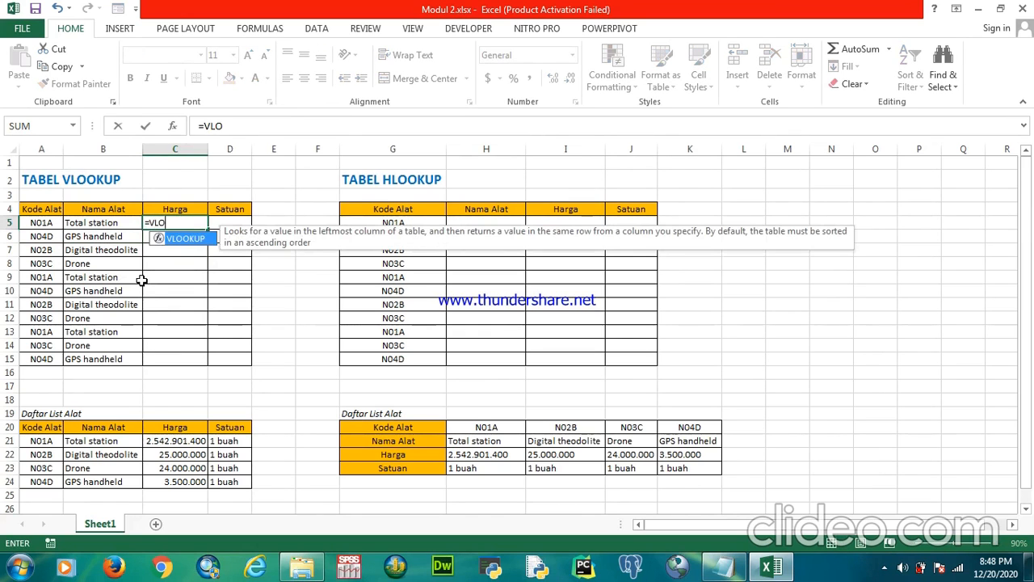
{"action": "type", "text": "O"}
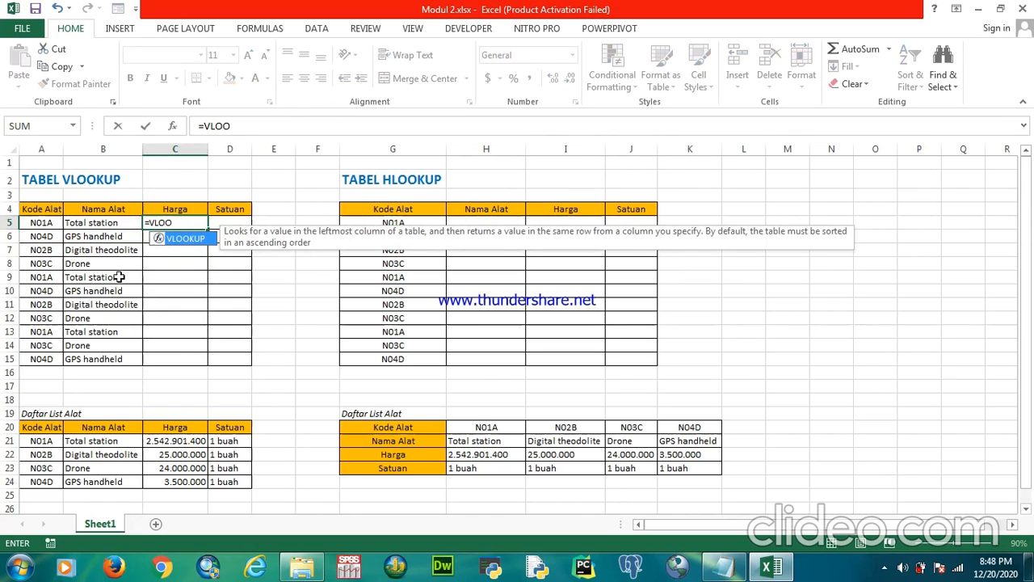
{"action": "double_click", "coordinate": [172, 238]}
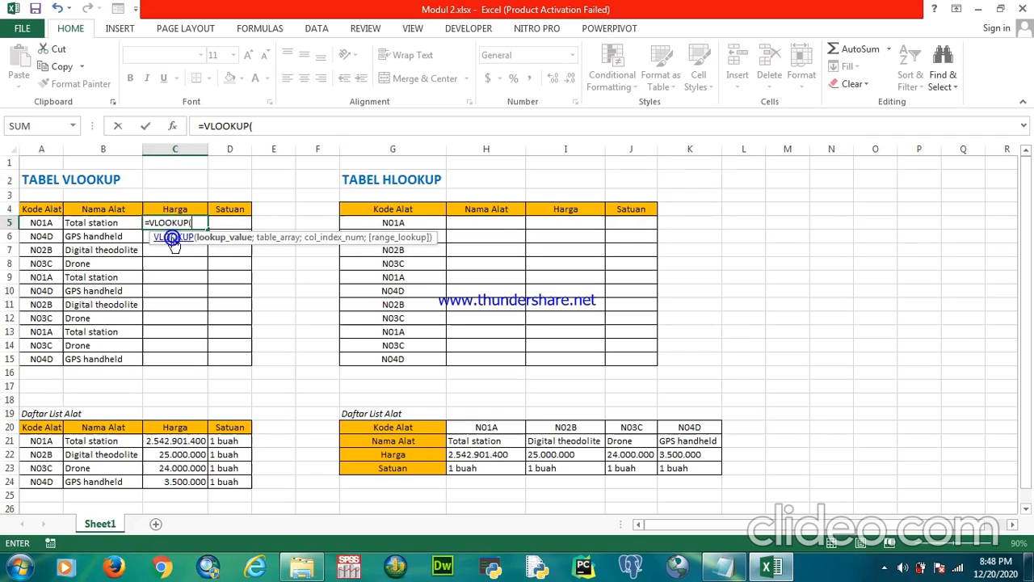
{"action": "left_click", "coordinate": [49, 226]}
{"action": "type", "text": ";"}
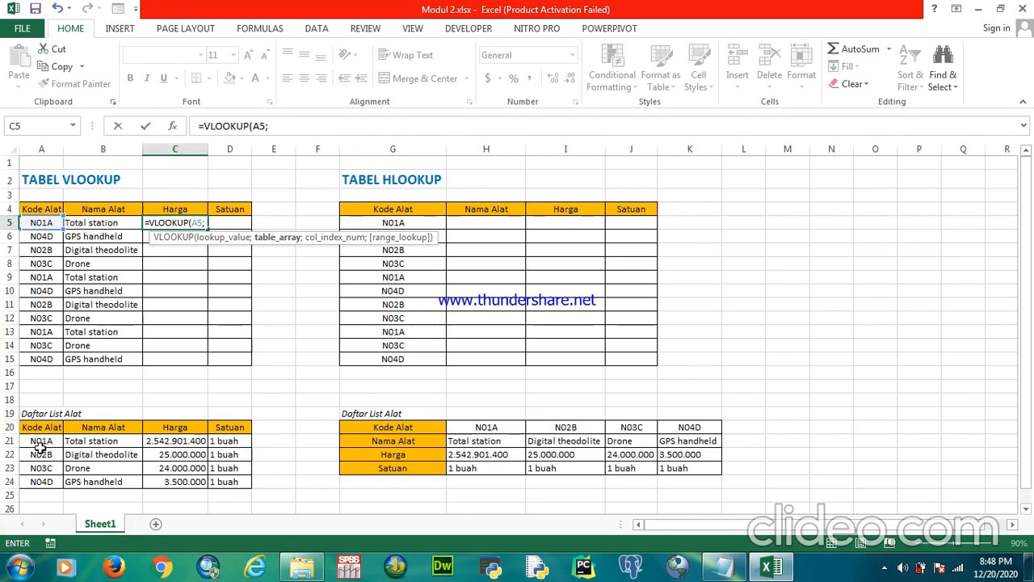
{"action": "left_click_drag", "start_coordinate": [36, 441], "coordinate": [243, 485]}
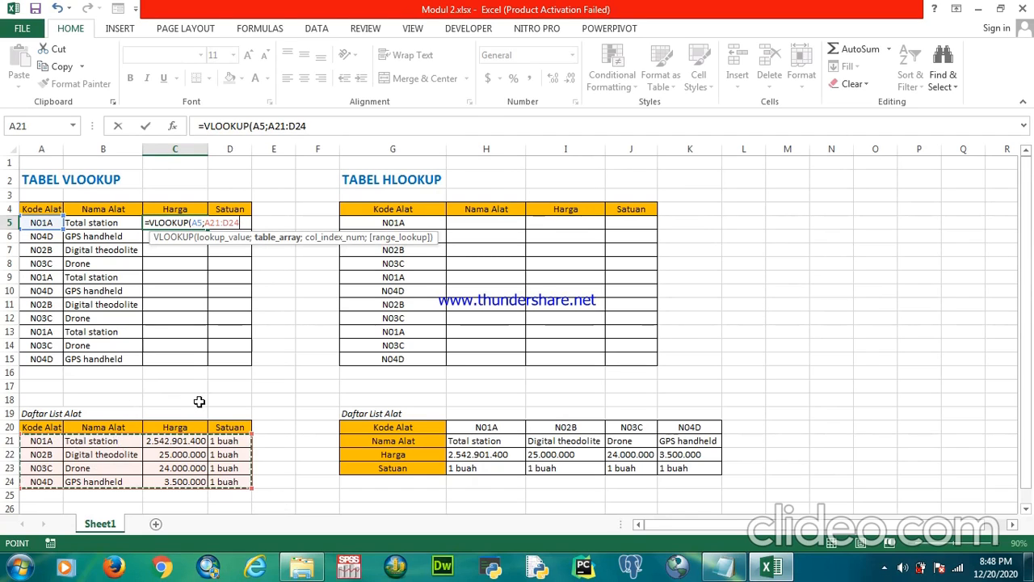
{"action": "type", "text": ";"}
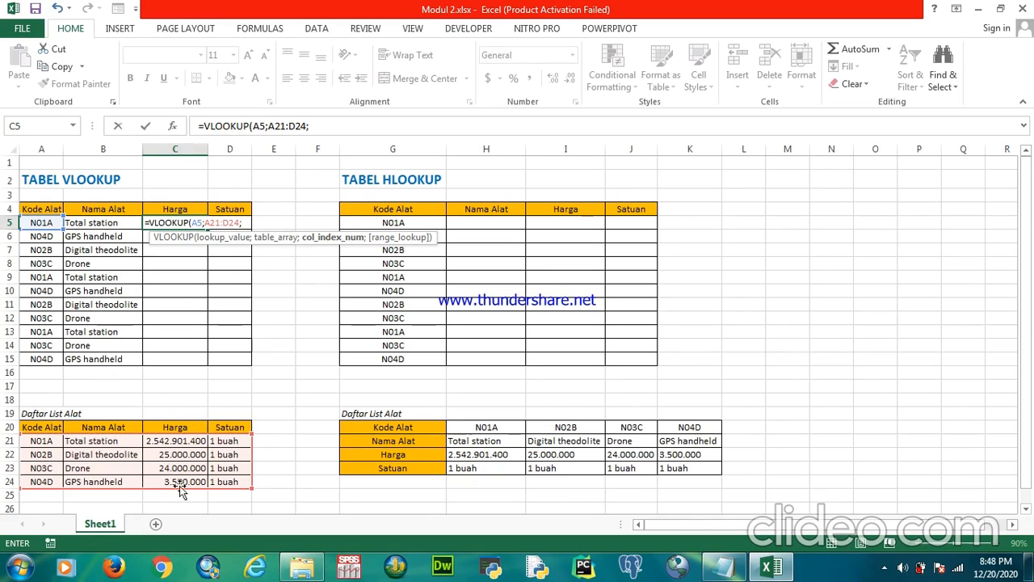
{"action": "type", "text": "3;"}
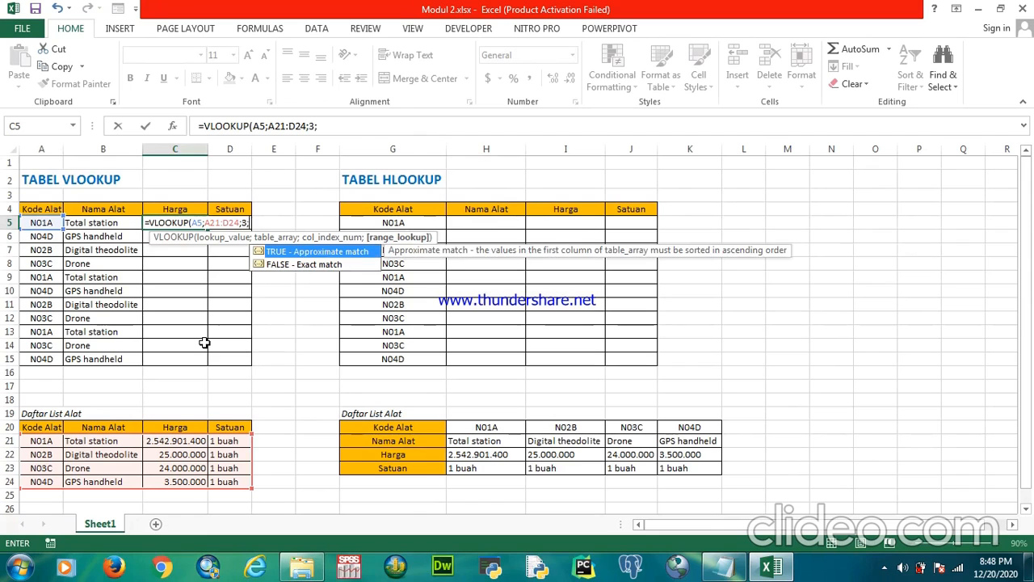
{"action": "double_click", "coordinate": [317, 266]}
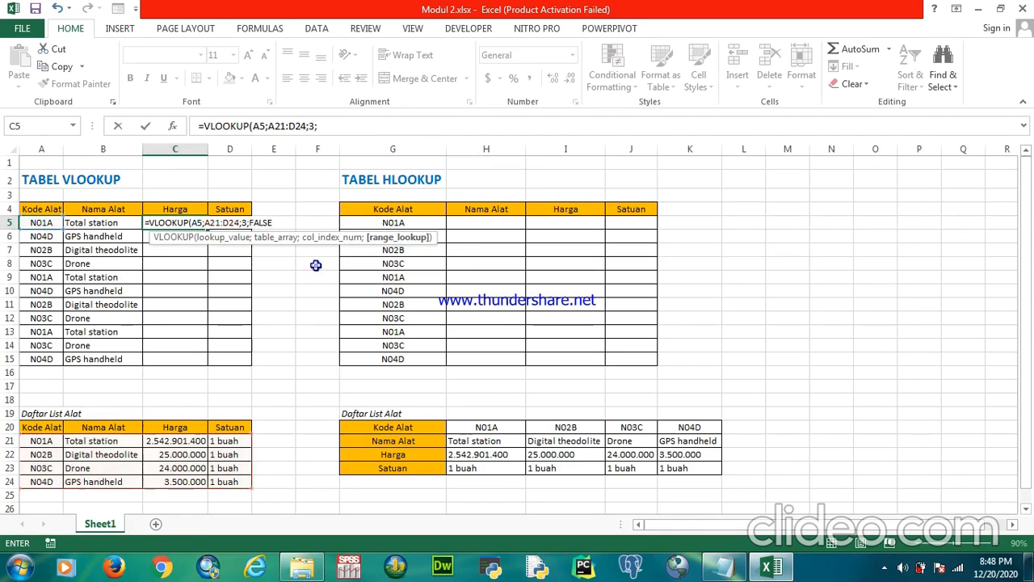
- Make the C5 formula's table array absolute as $A$21:$D$24, then close the parenthesis and enter the formula
{"action": "left_click", "coordinate": [206, 222]}
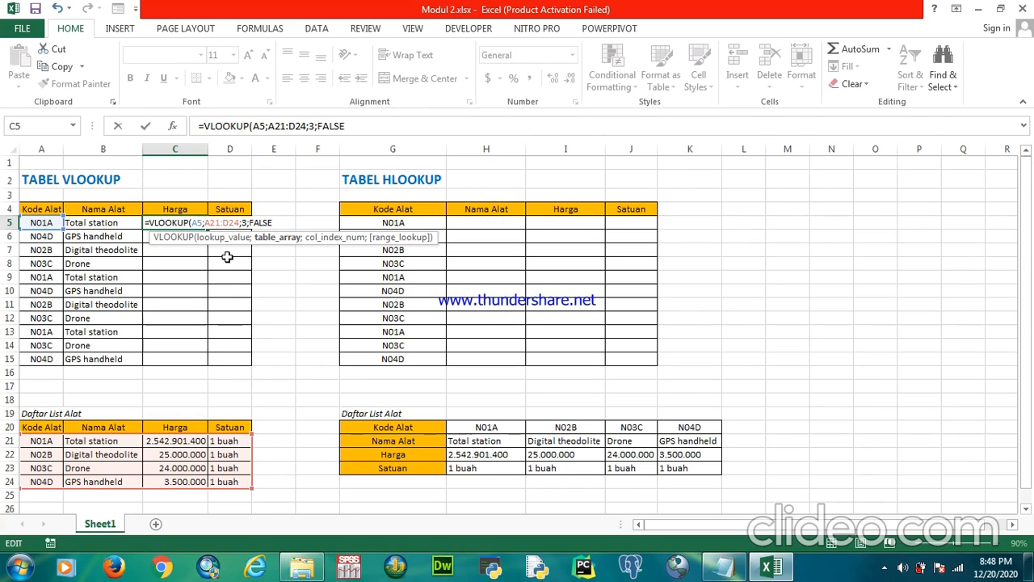
{"action": "type", "text": "$A"}
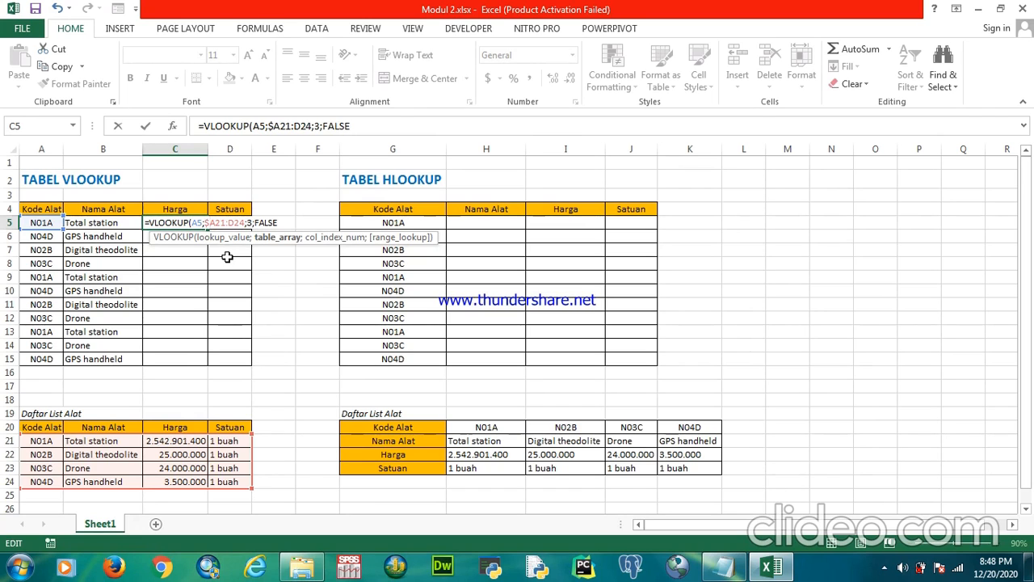
{"action": "type", "text": "$"}
{"action": "key", "text": "Right"}
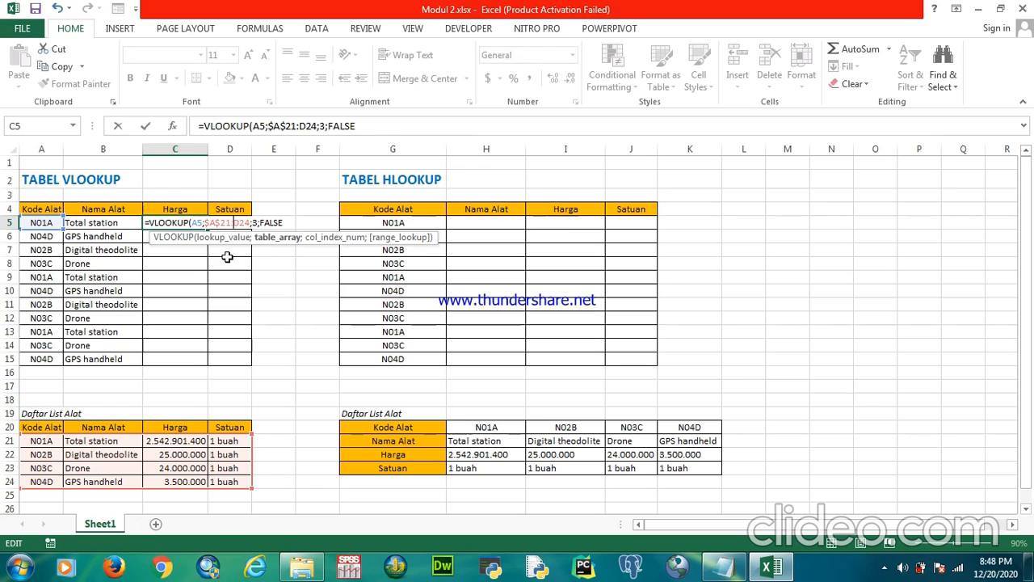
{"action": "type", "text": "$A"}
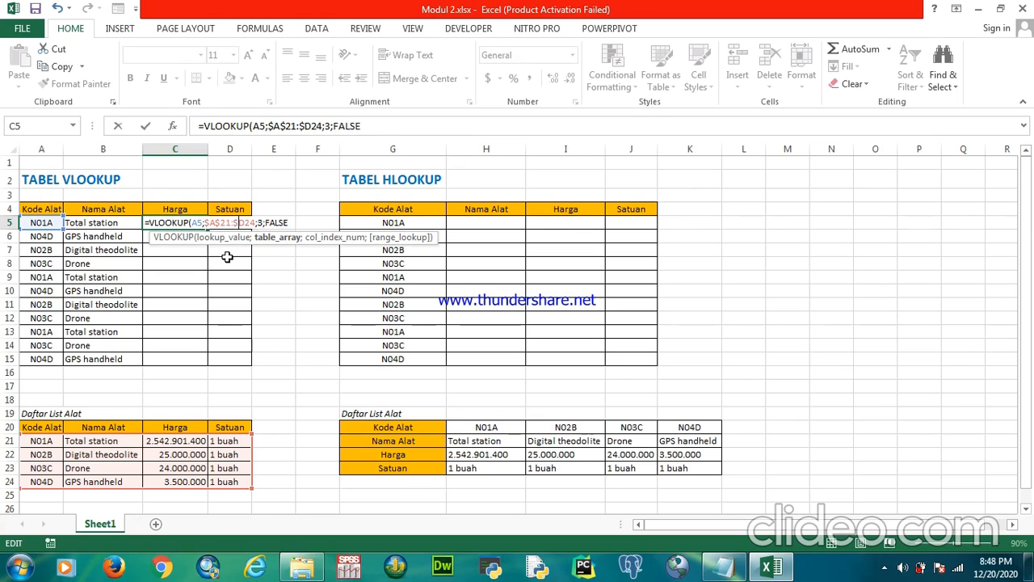
{"action": "type", "text": "$"}
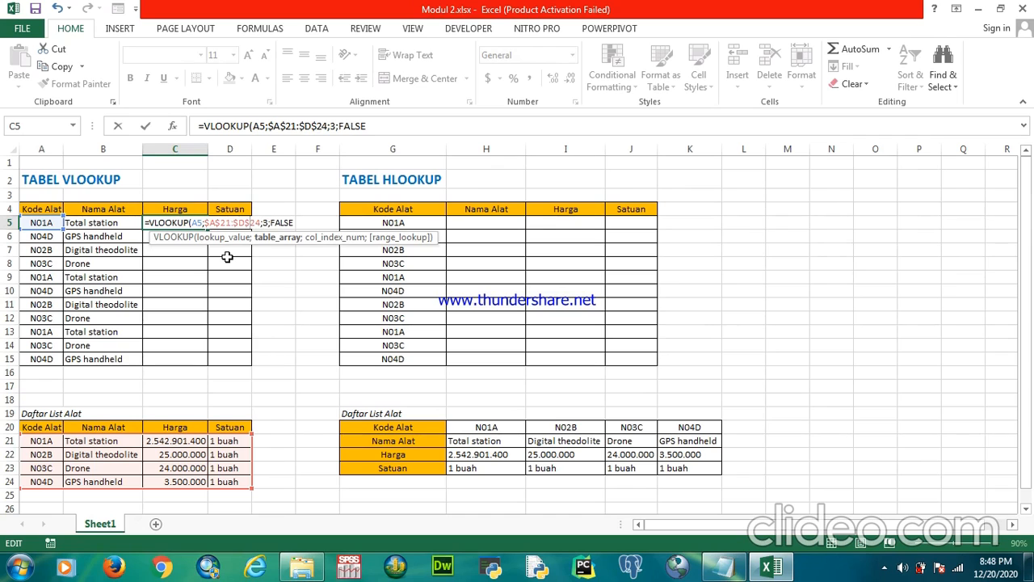
{"action": "left_click", "coordinate": [290, 223]}
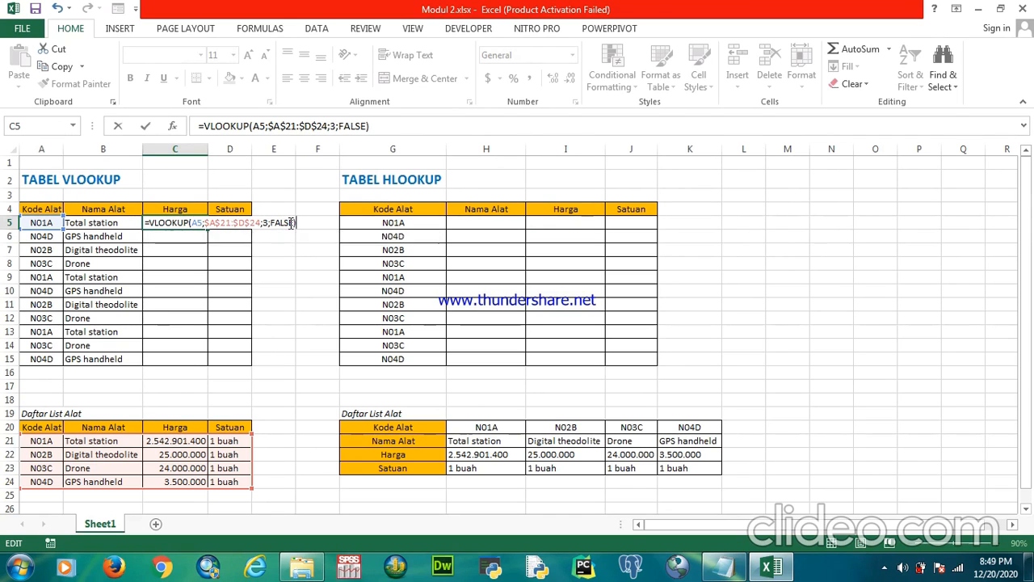
{"action": "key", "text": "Return"}
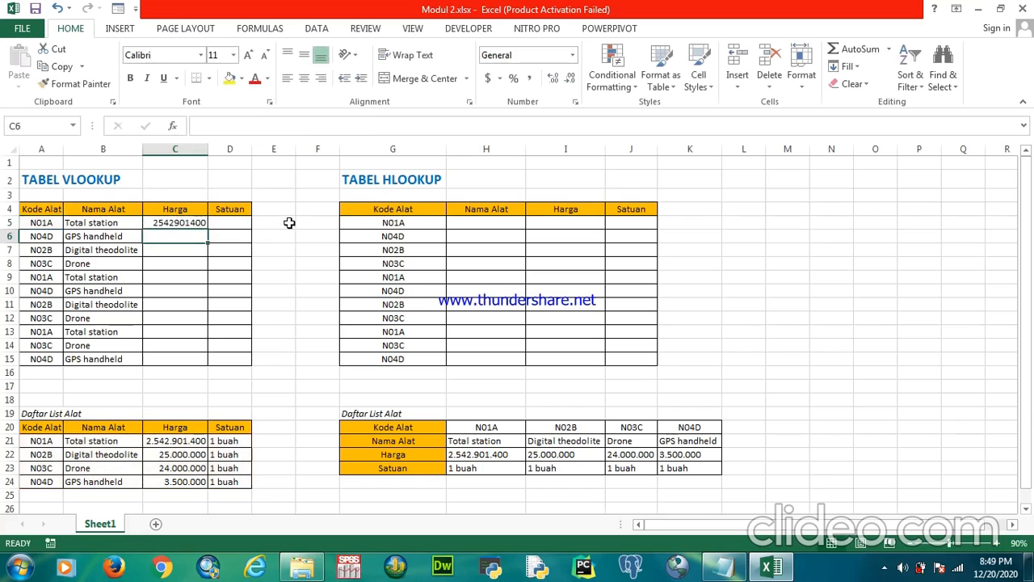
- Fill the C5 VLOOKUP formula down the Harga column through C15
{"action": "left_click", "coordinate": [188, 222]}
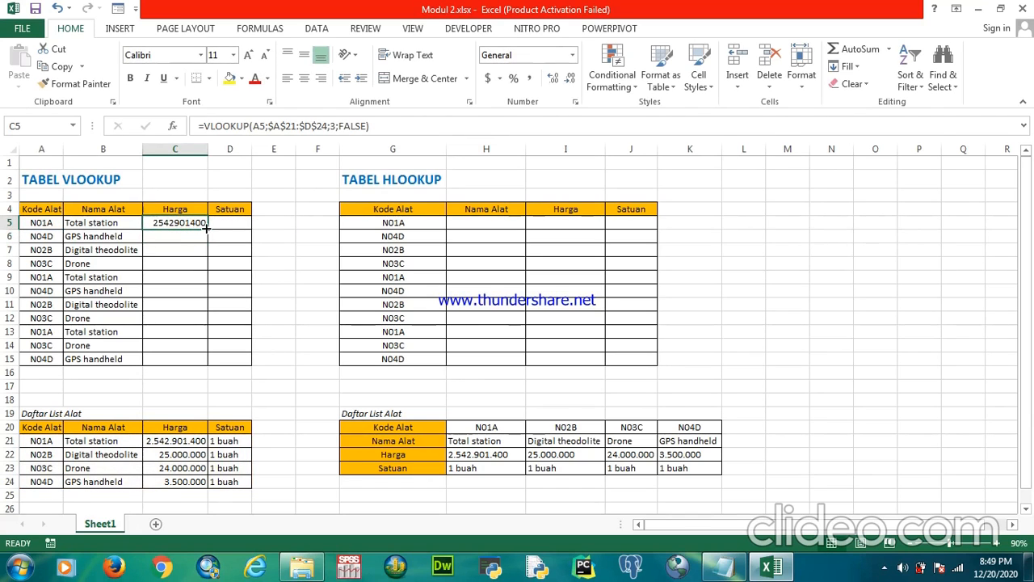
{"action": "left_click_drag", "start_coordinate": [206, 229], "coordinate": [200, 364]}
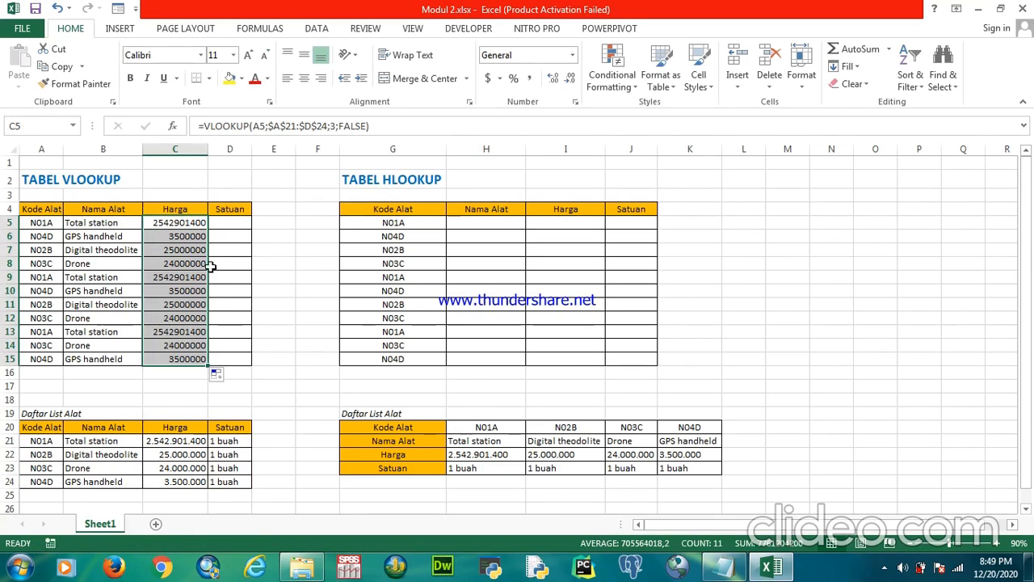
{"action": "left_click", "coordinate": [222, 223]}
- Copy the C5 formula across into Satuan cell D5 and set its column index to 4
{"action": "left_click", "coordinate": [177, 223]}
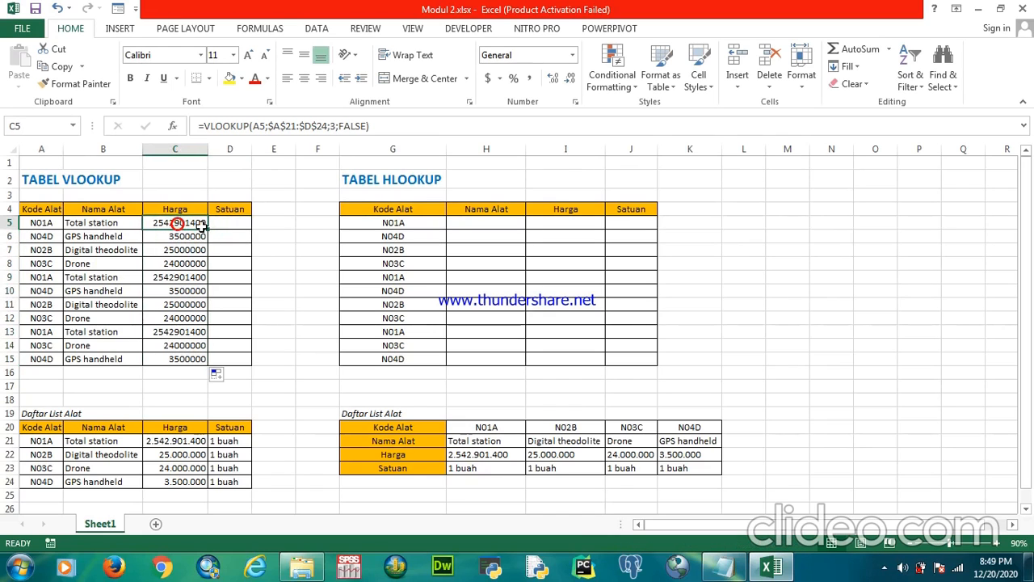
{"action": "left_click_drag", "start_coordinate": [208, 229], "coordinate": [240, 233]}
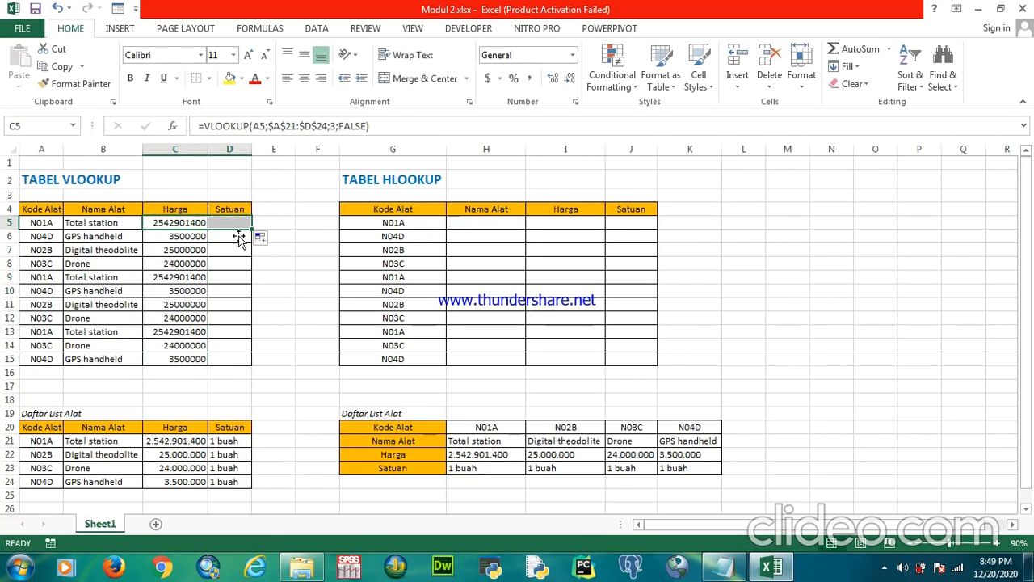
{"action": "double_click", "coordinate": [225, 225]}
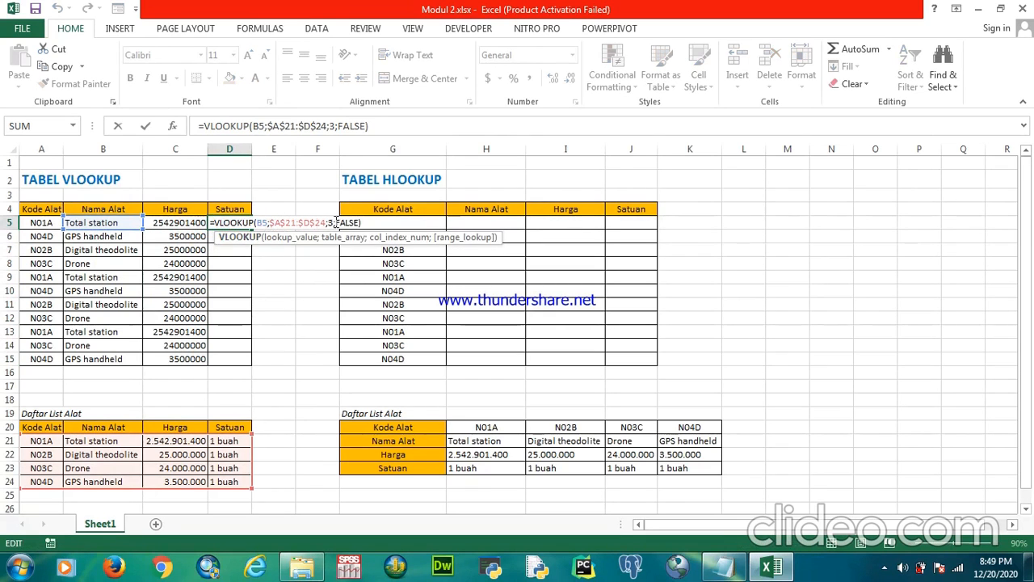
{"action": "left_click", "coordinate": [333, 222]}
{"action": "key", "text": "BackSpace"}
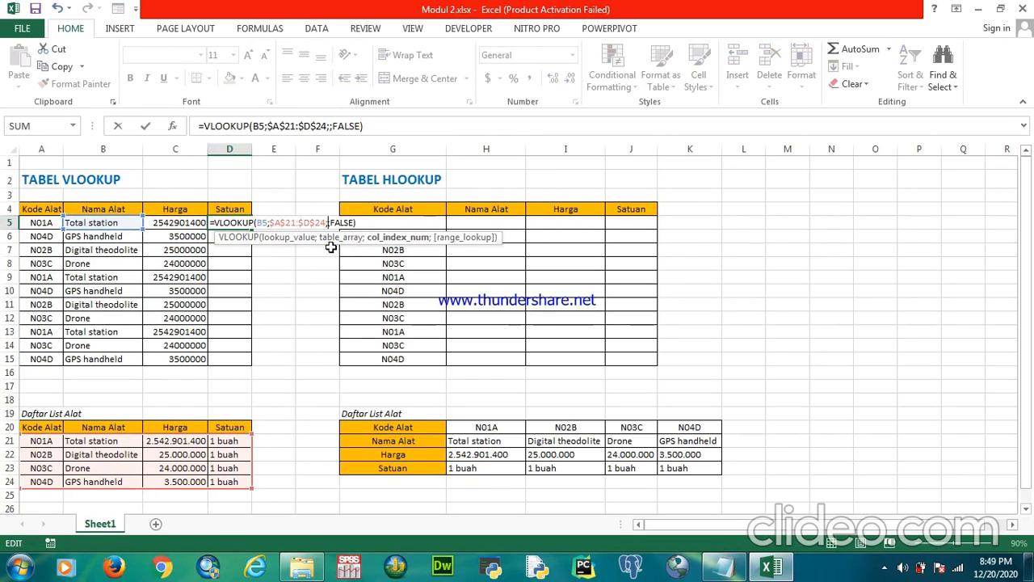
{"action": "type", "text": "4"}
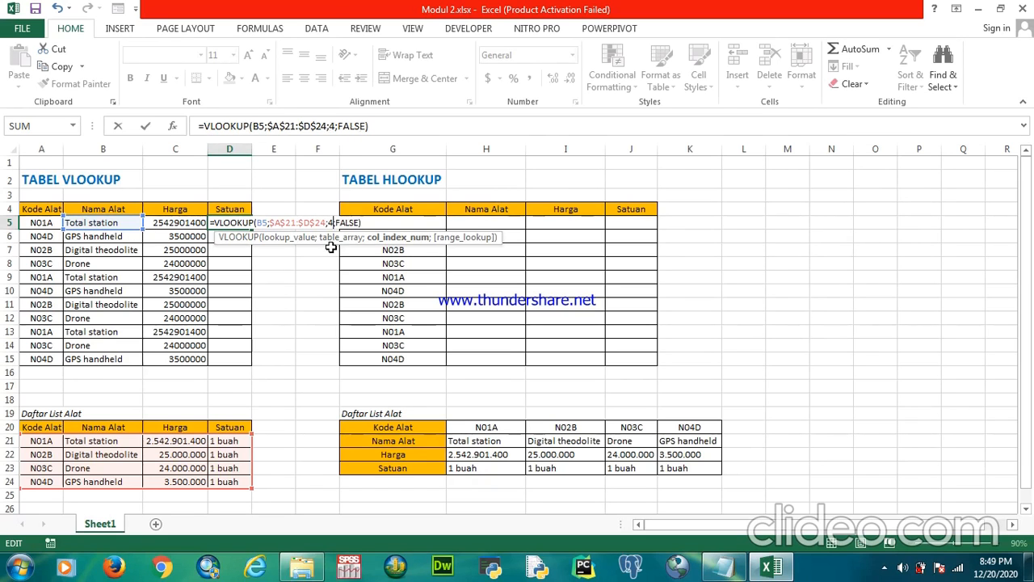
{"action": "key", "text": "Return"}
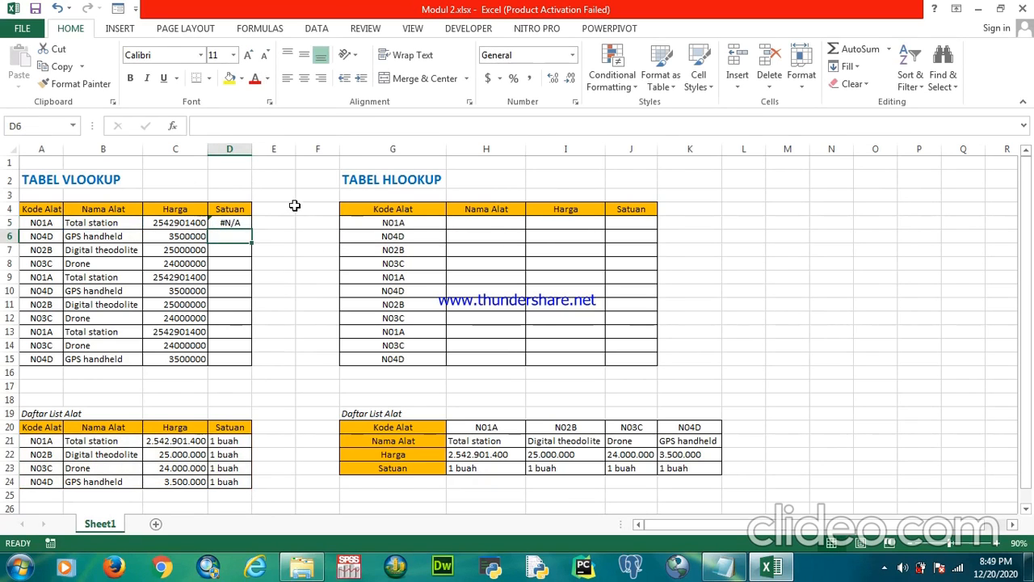
- Correct the lookup value in the D5 VLOOKUP formula to A5 and enter the formula
{"action": "left_click", "coordinate": [232, 223]}
{"action": "double_click", "coordinate": [231, 223]}
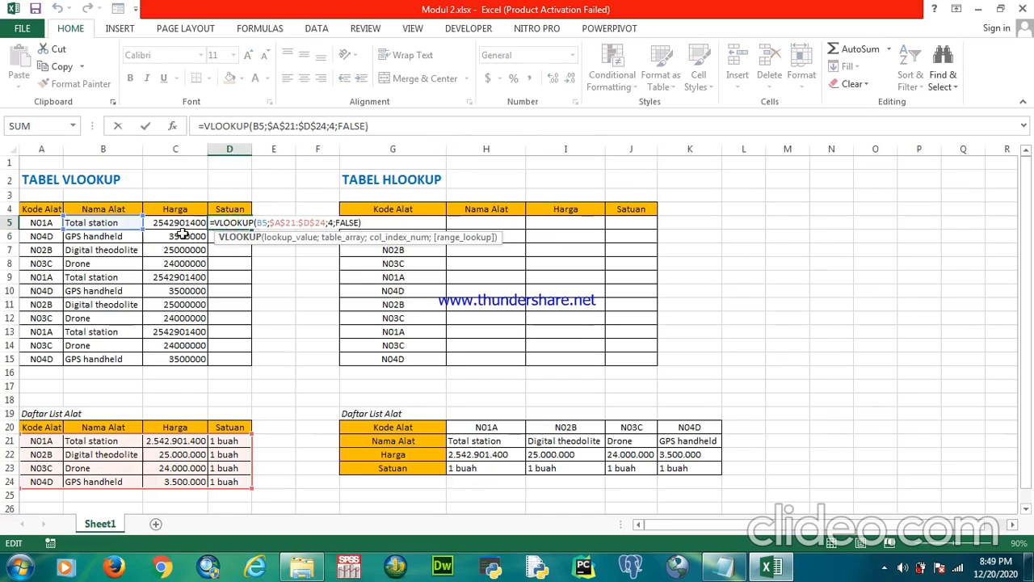
{"action": "left_click_drag", "start_coordinate": [97, 230], "coordinate": [61, 231]}
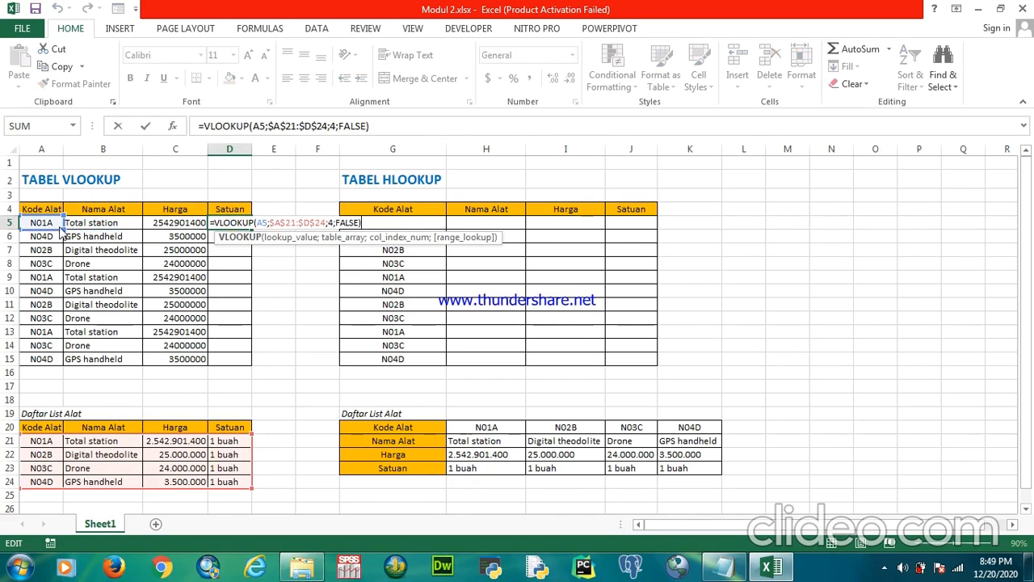
{"action": "key", "text": "Return"}
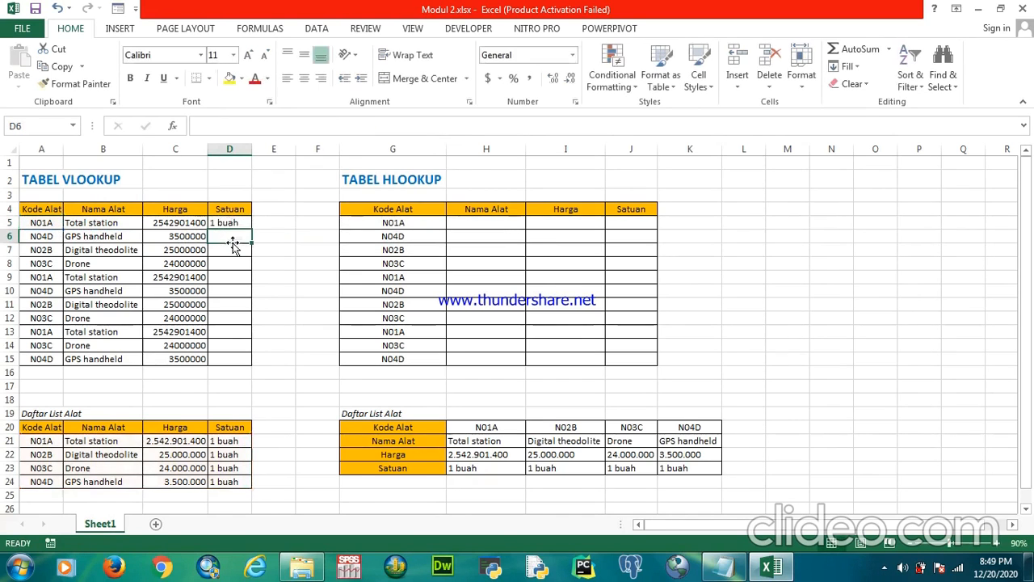
- Fill the D5 VLOOKUP formula down the Satuan column through D15
{"action": "left_click", "coordinate": [232, 223]}
{"action": "left_click_drag", "start_coordinate": [251, 230], "coordinate": [252, 365]}
{"action": "left_click", "coordinate": [286, 361]}
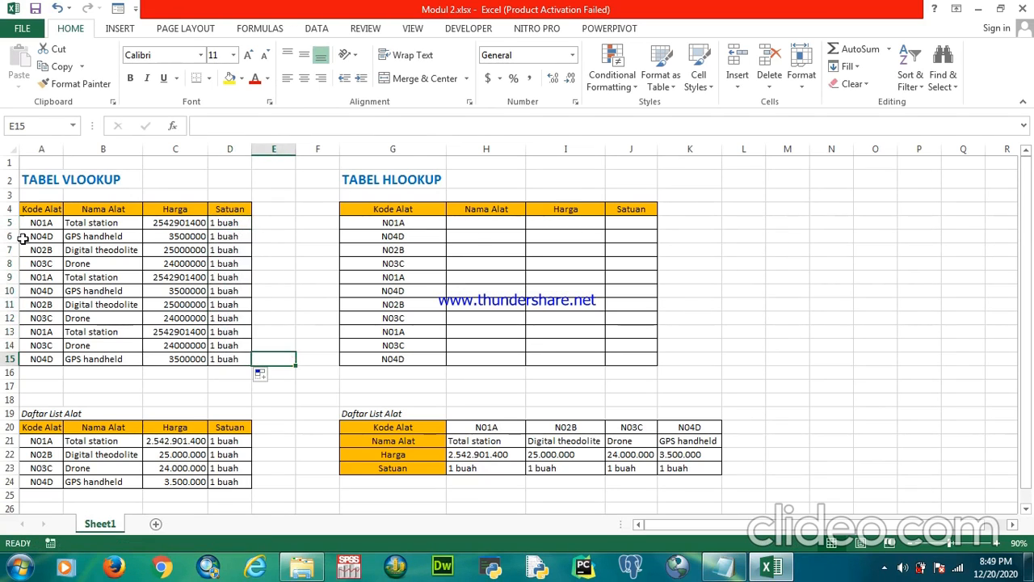
{"action": "left_click", "coordinate": [476, 225]}
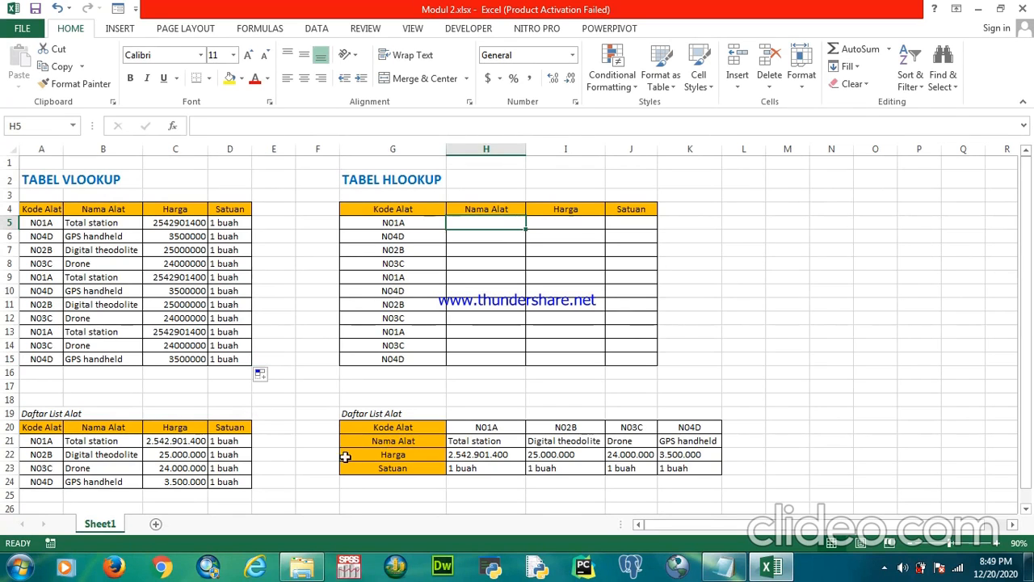
{"action": "left_click_drag", "start_coordinate": [383, 427], "coordinate": [702, 470]}
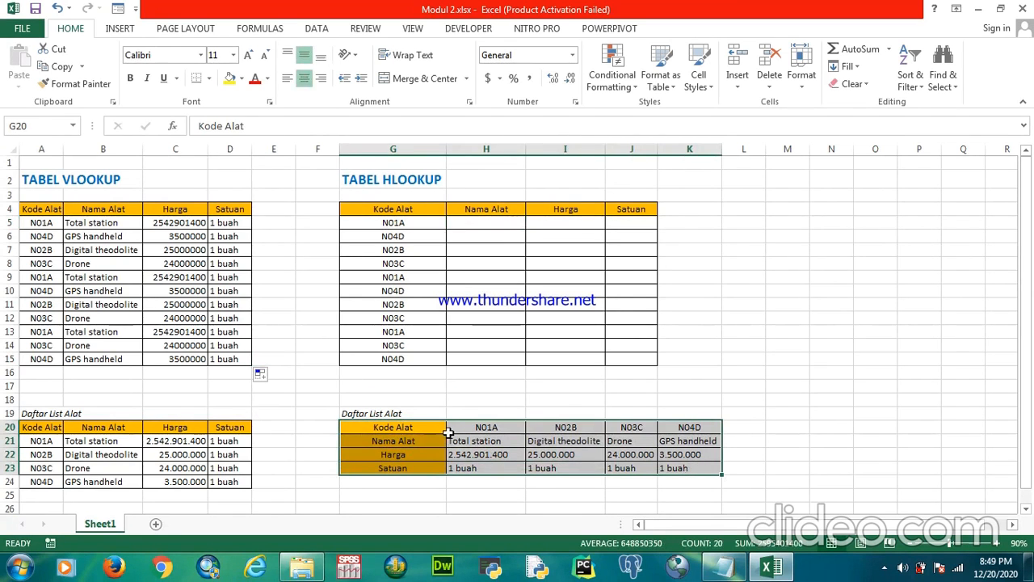
{"action": "left_click_drag", "start_coordinate": [396, 425], "coordinate": [717, 472]}
{"action": "left_click", "coordinate": [468, 224]}
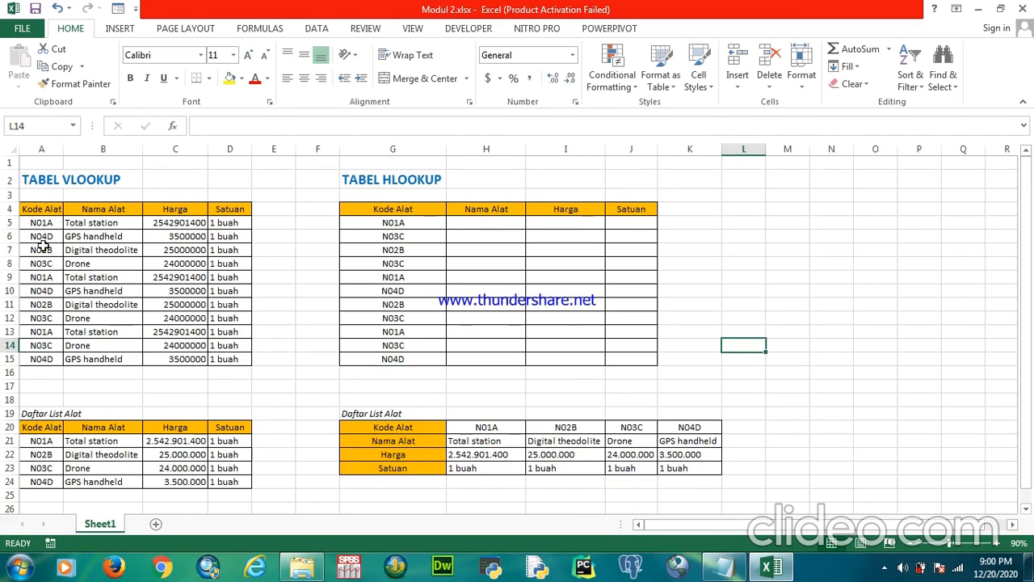
{"action": "left_click_drag", "start_coordinate": [34, 184], "coordinate": [242, 472]}
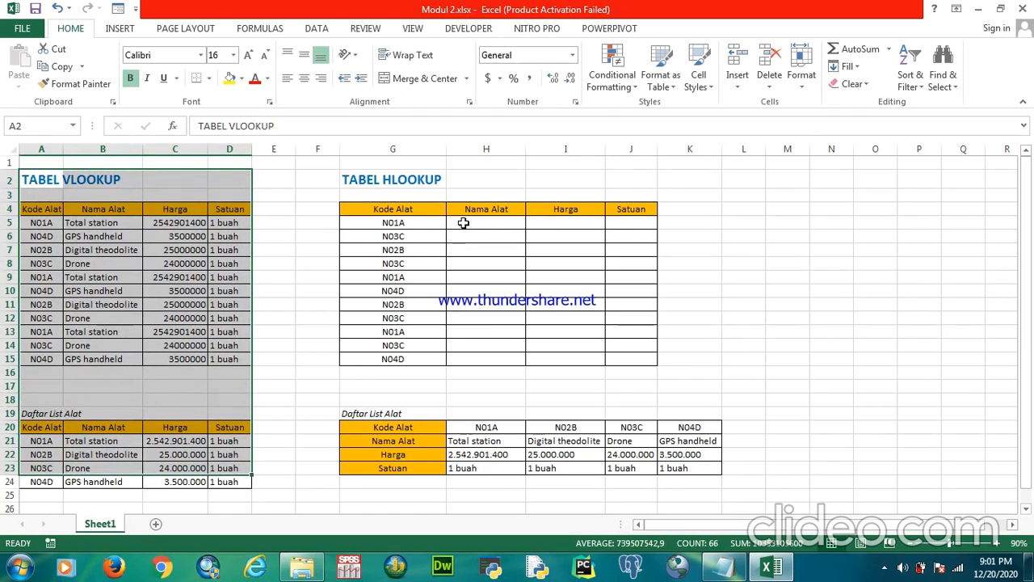
- Start an HLOOKUP formula in Nama Alat cell H5 and reference range H20:K23 of the horizontal Daftar List Alat
{"action": "left_click", "coordinate": [463, 223]}
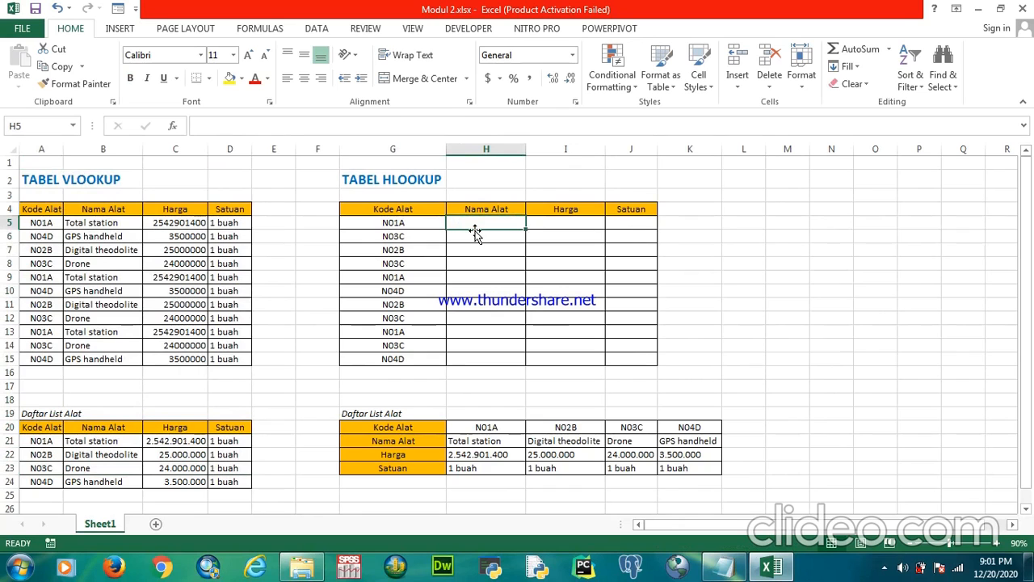
{"action": "type", "text": "="}
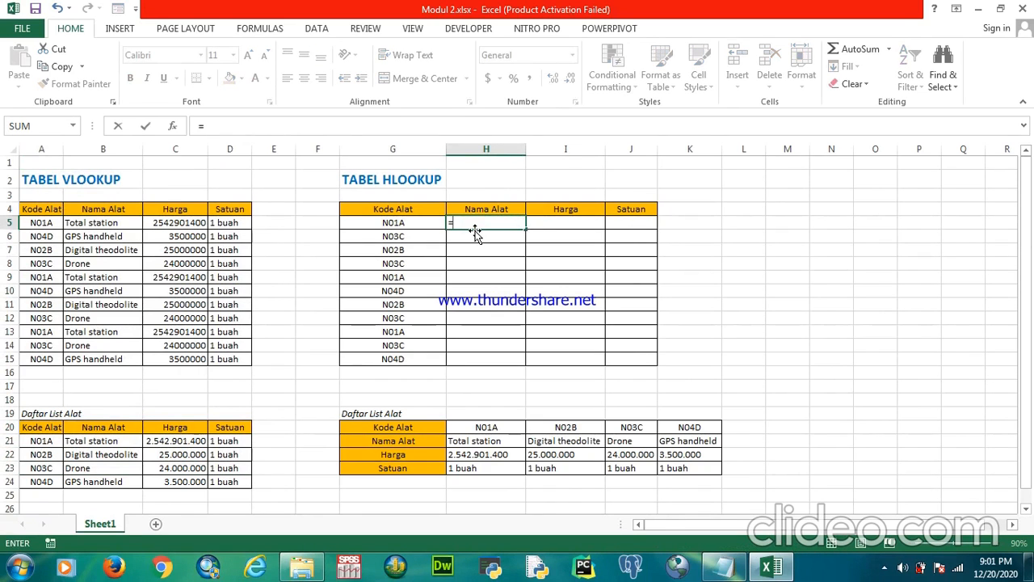
{"action": "type", "text": "H"}
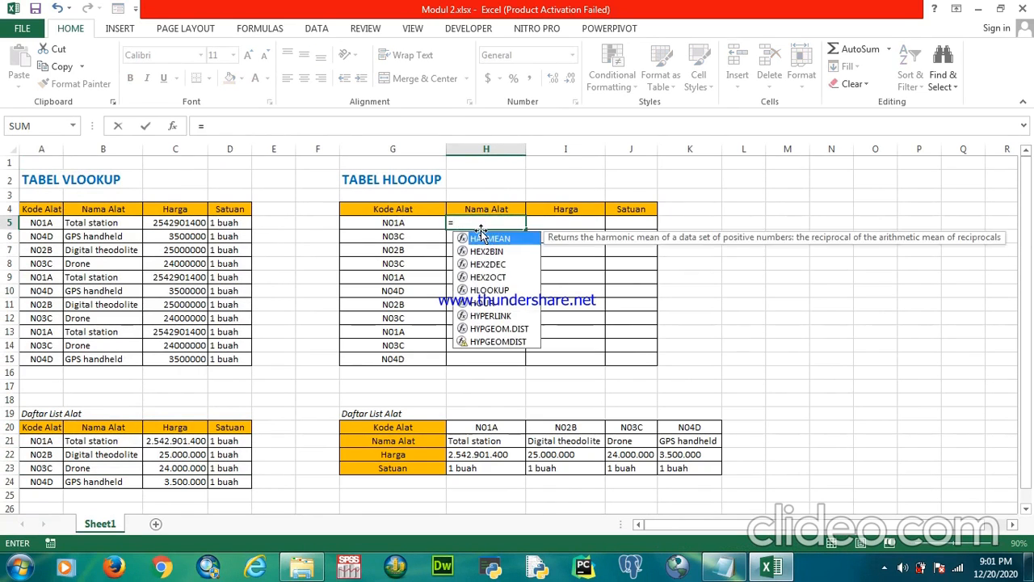
{"action": "type", "text": "LOO"}
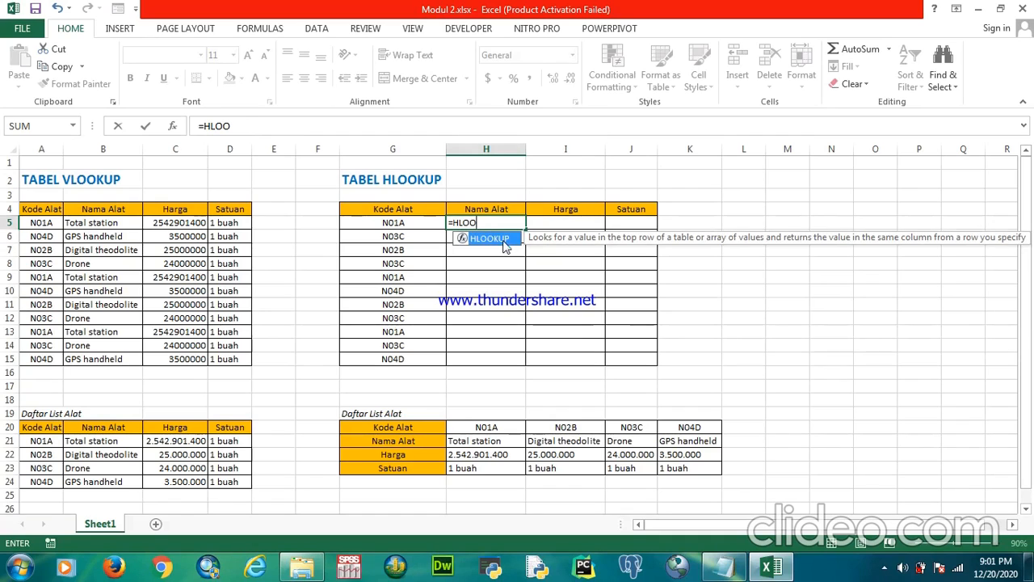
{"action": "double_click", "coordinate": [489, 238]}
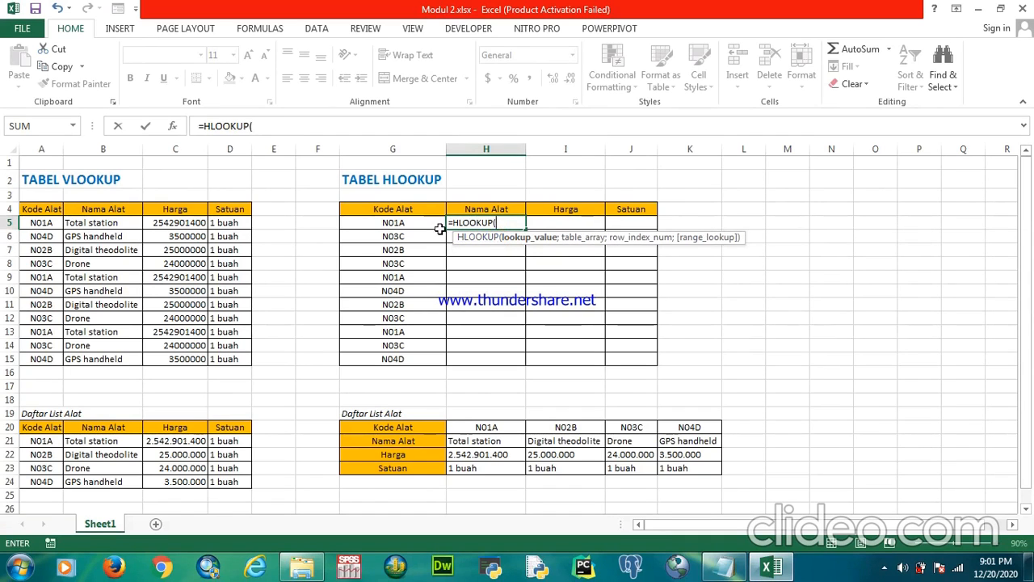
{"action": "left_click", "coordinate": [463, 429]}
{"action": "left_click_drag", "start_coordinate": [464, 429], "coordinate": [691, 465]}
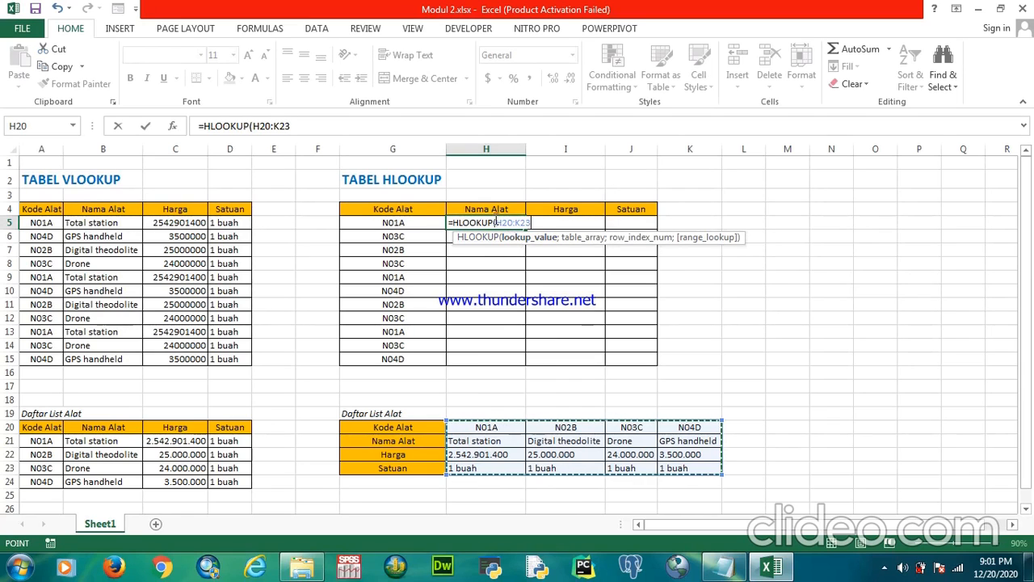
- Insert lookup value G5 before the range in the H5 formula, and add row index 2 and FALSE for exact match
{"action": "left_click", "coordinate": [496, 225]}
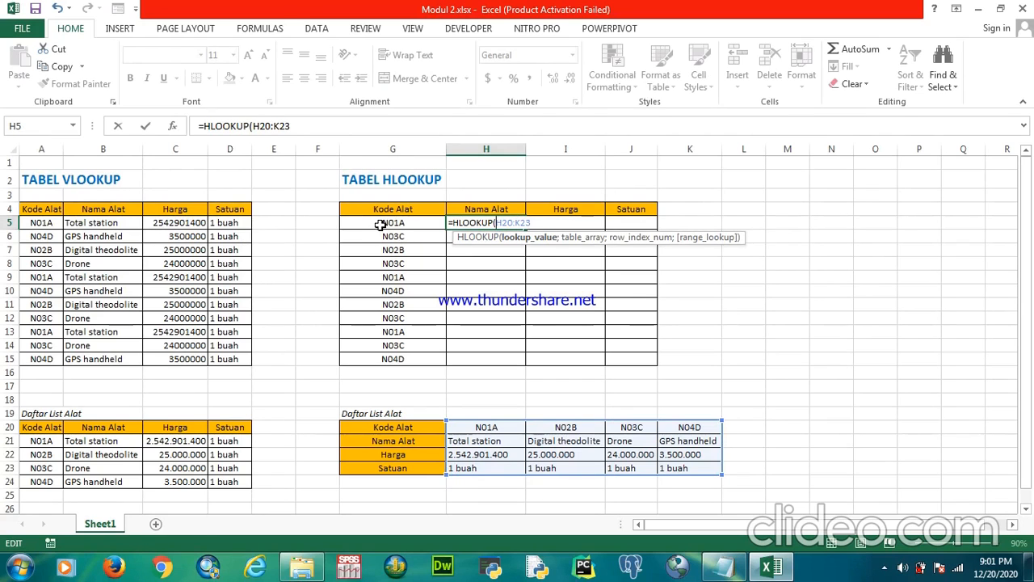
{"action": "left_click", "coordinate": [380, 224]}
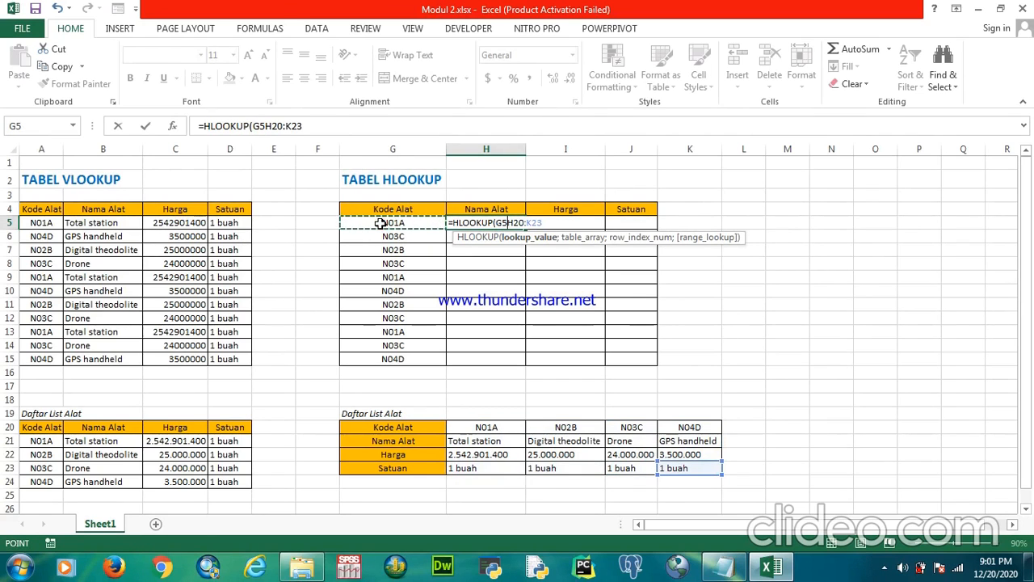
{"action": "type", "text": ";"}
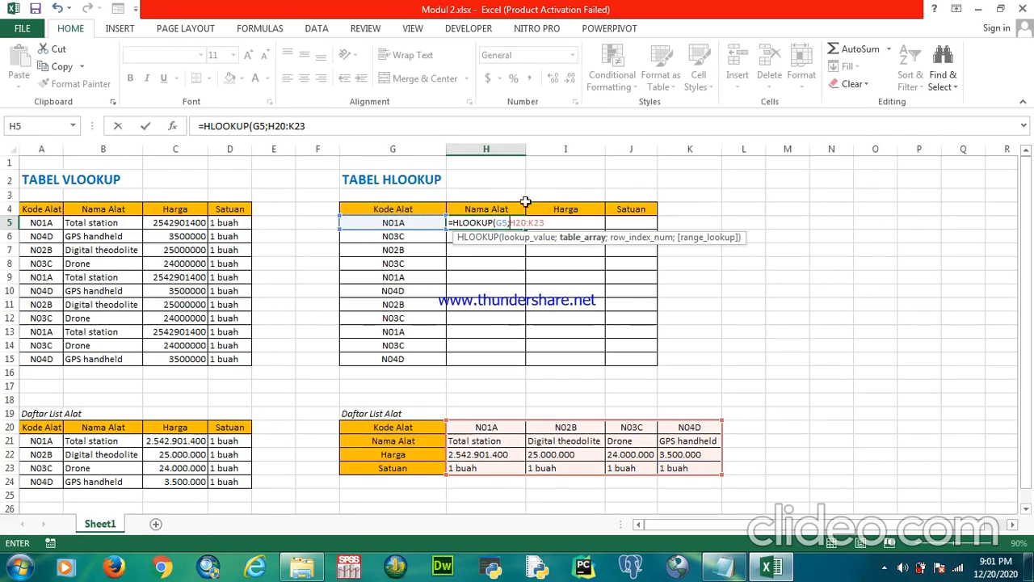
{"action": "left_click", "coordinate": [548, 224]}
{"action": "type", "text": ";2"}
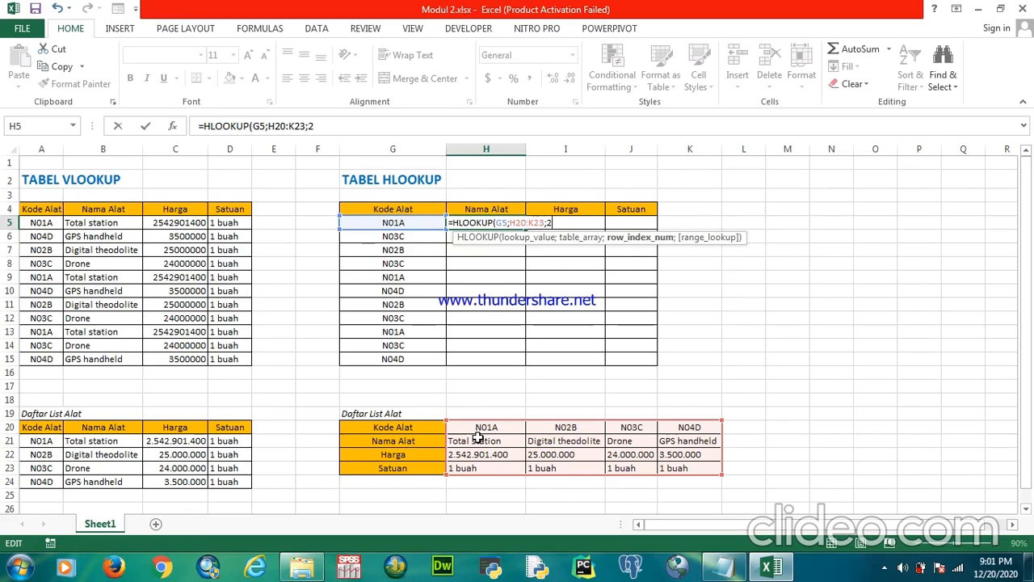
{"action": "type", "text": ";"}
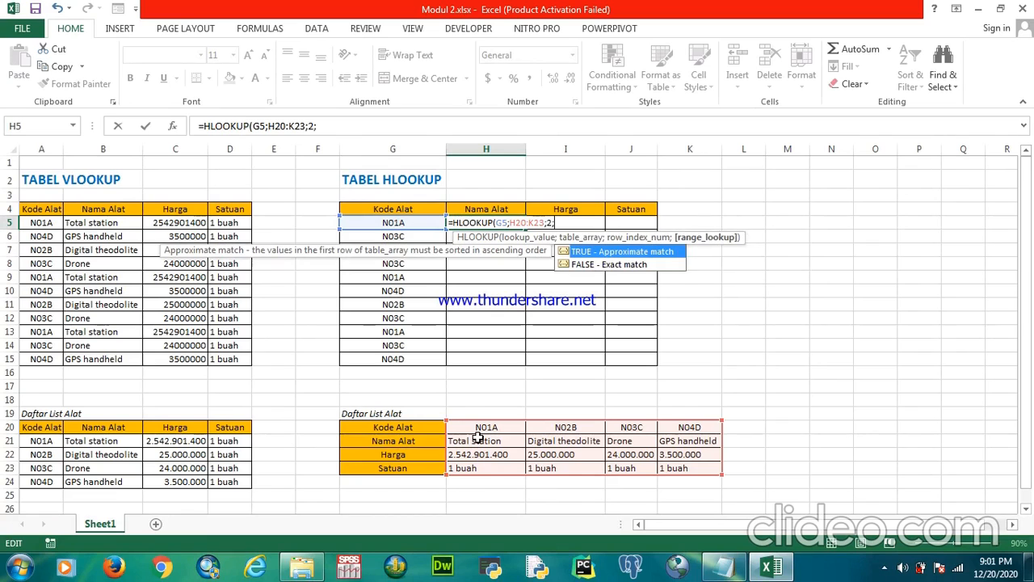
{"action": "double_click", "coordinate": [623, 265]}
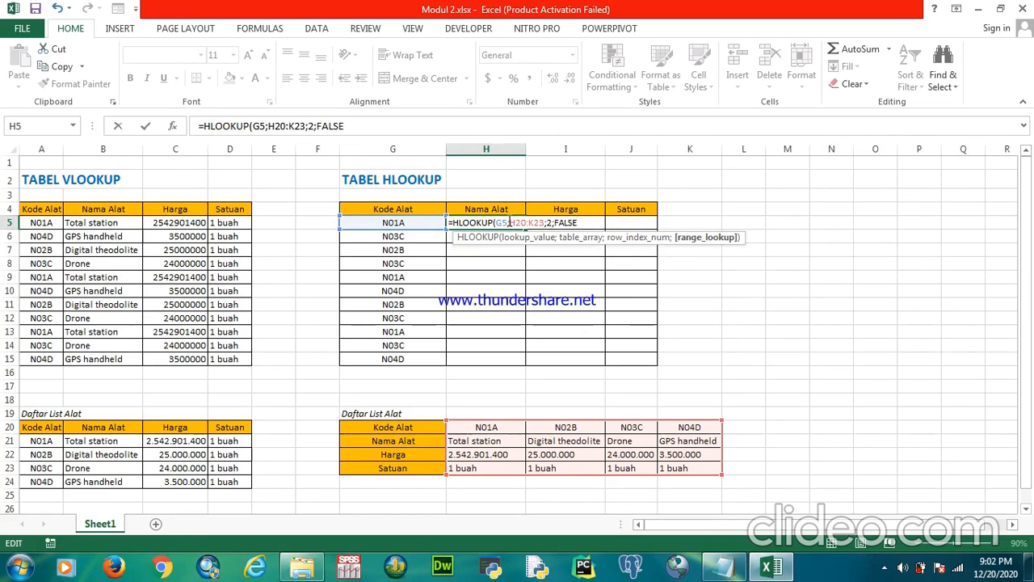
- Make the H5 formula's table array absolute as $H$20:$K$23, close the parenthesis and enter the formula
{"action": "left_click", "coordinate": [510, 222]}
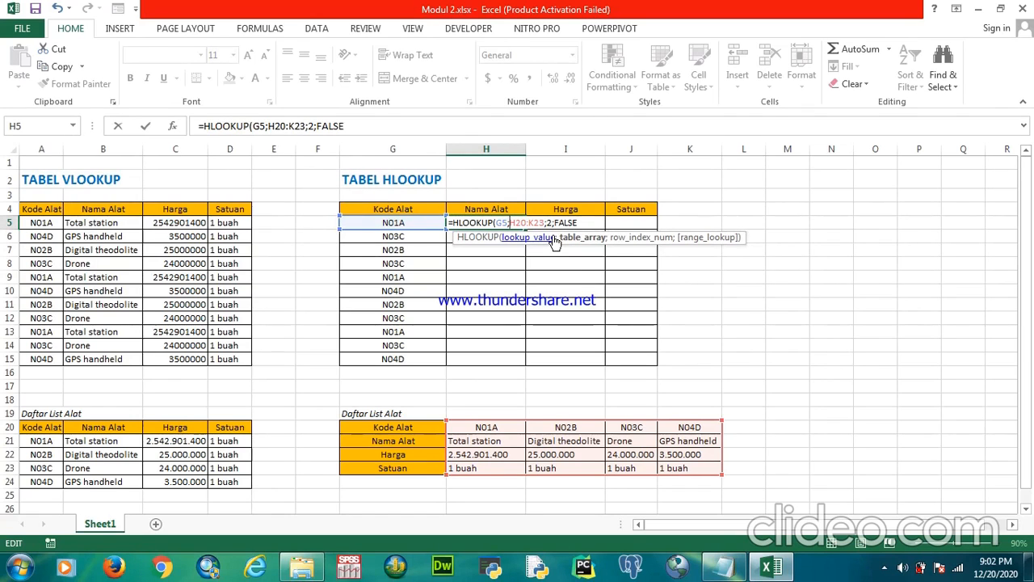
{"action": "type", "text": "$"}
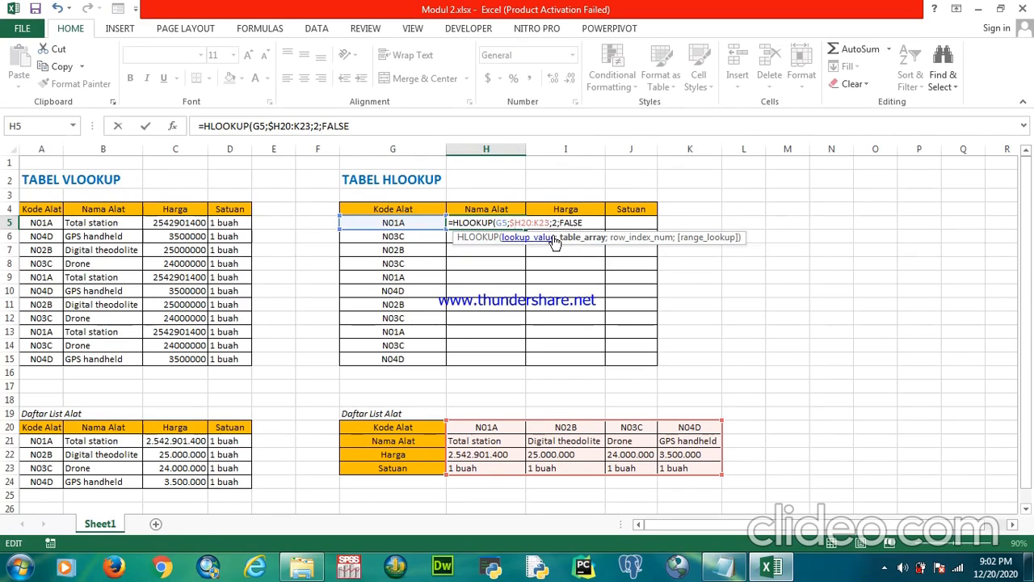
{"action": "left_click", "coordinate": [524, 221]}
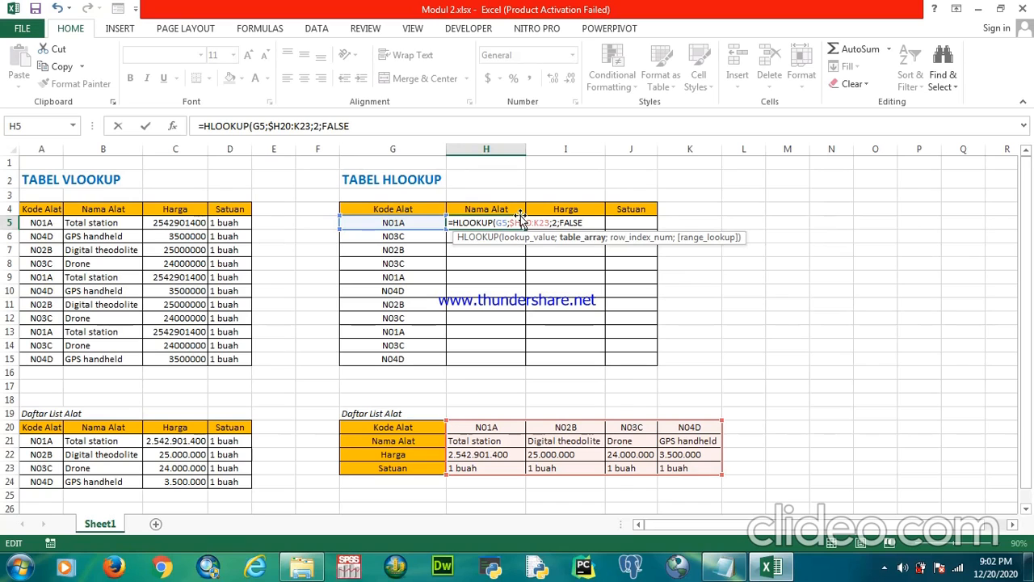
{"action": "type", "text": "$H"}
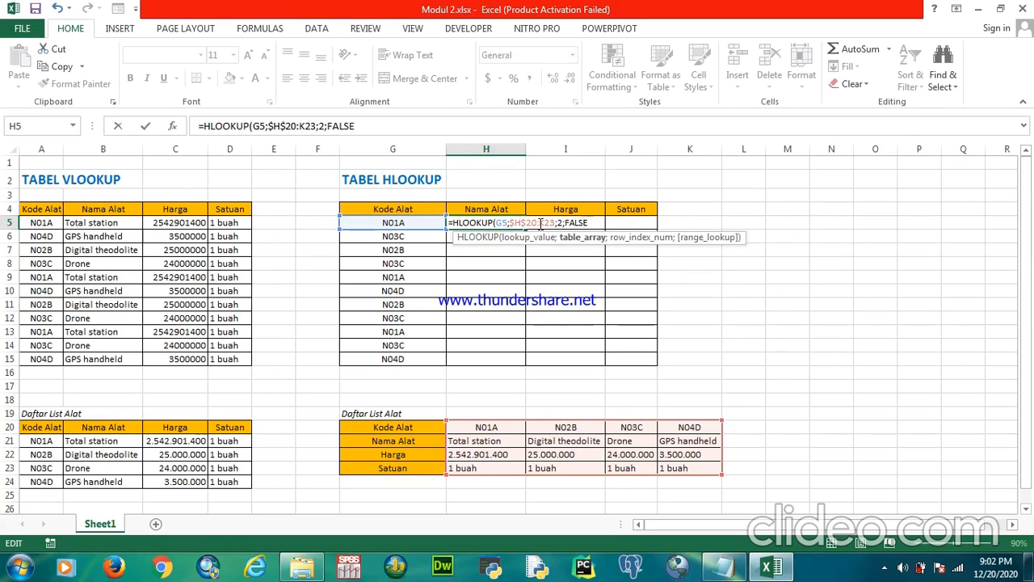
{"action": "type", "text": "$20:"}
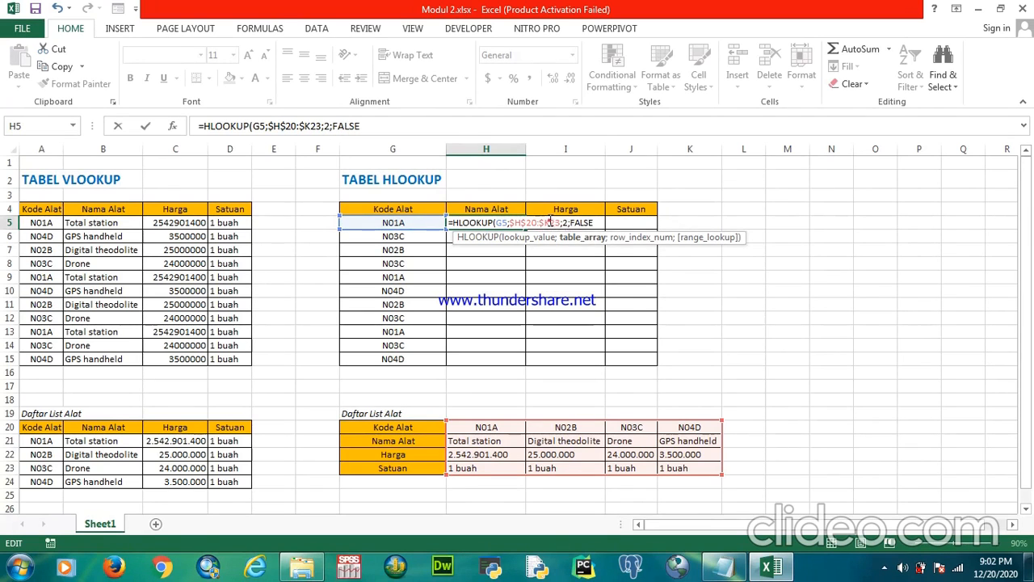
{"action": "type", "text": "$"}
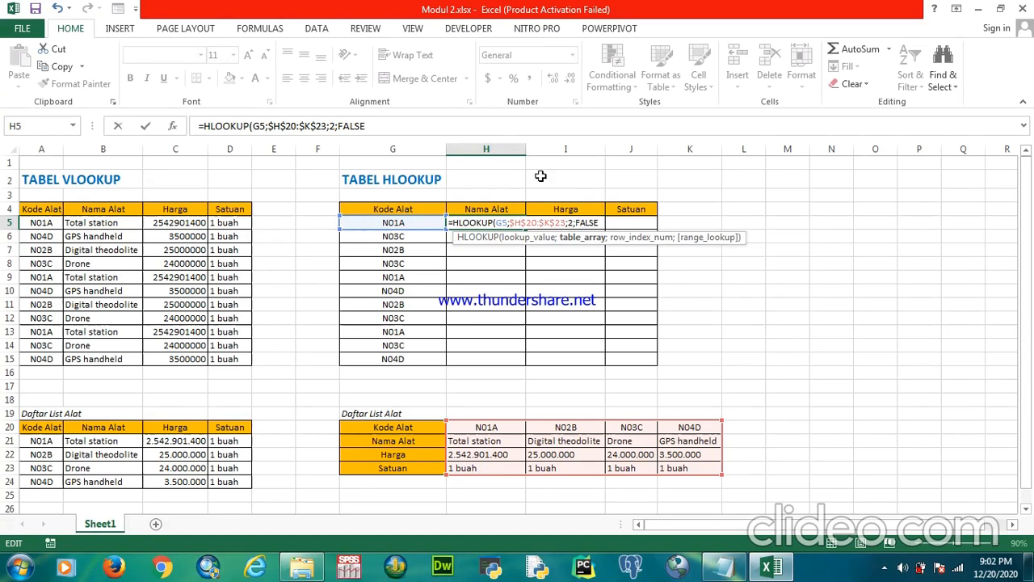
{"action": "left_click", "coordinate": [599, 223]}
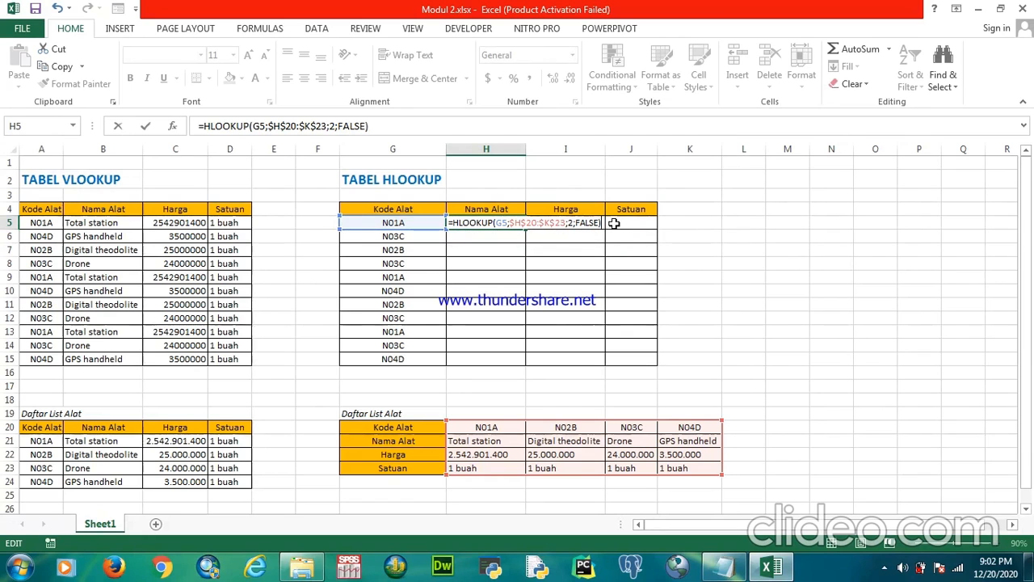
{"action": "key", "text": "Return"}
- Fill the H5 HLOOKUP formula down the Nama Alat column through H15
{"action": "left_click", "coordinate": [504, 223]}
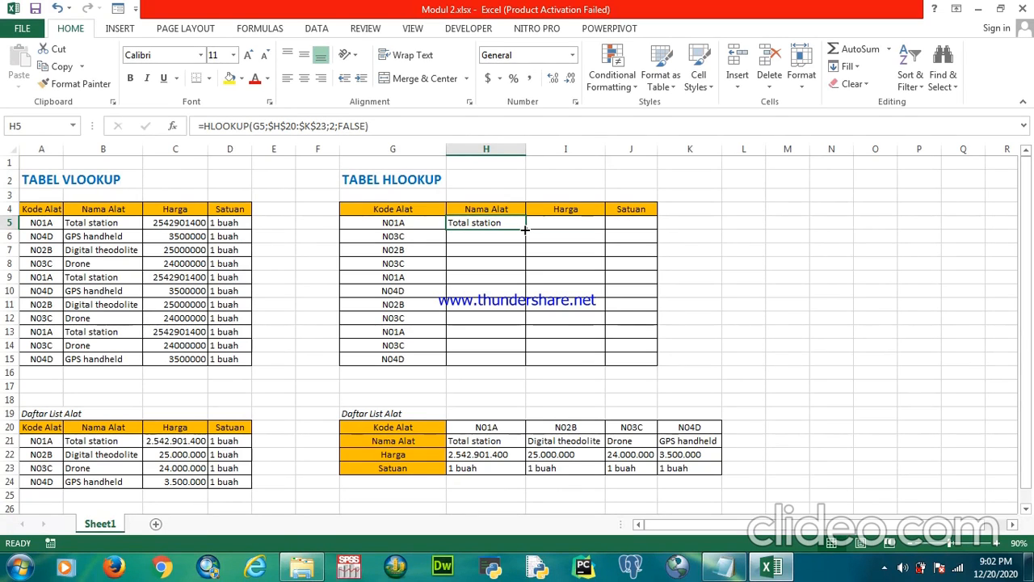
{"action": "left_click_drag", "start_coordinate": [524, 229], "coordinate": [526, 367]}
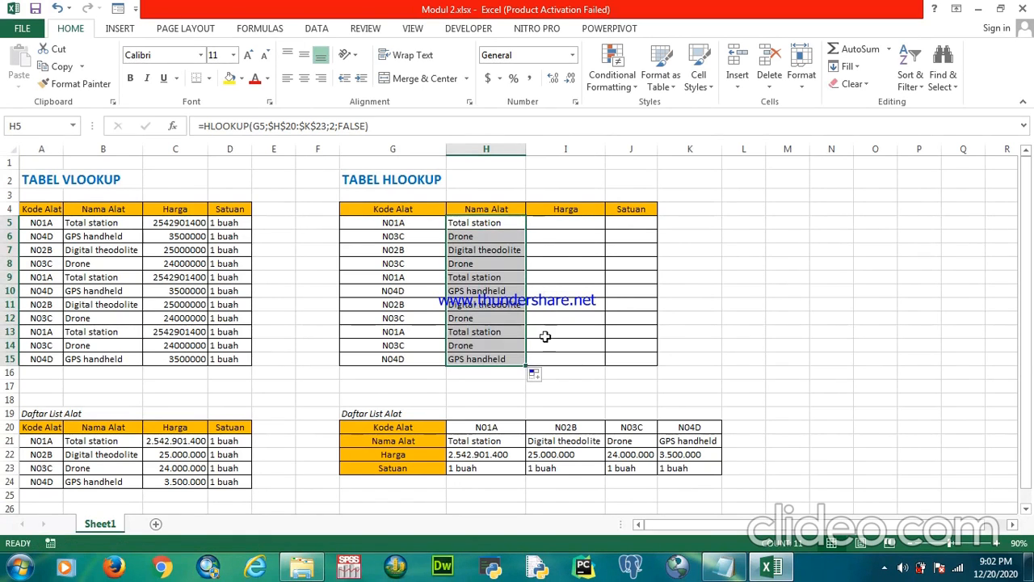
{"action": "left_click", "coordinate": [557, 291]}
- Copy the H5 formula across into Harga cell I5 and shift its lookup value back to G5
{"action": "left_click", "coordinate": [513, 224]}
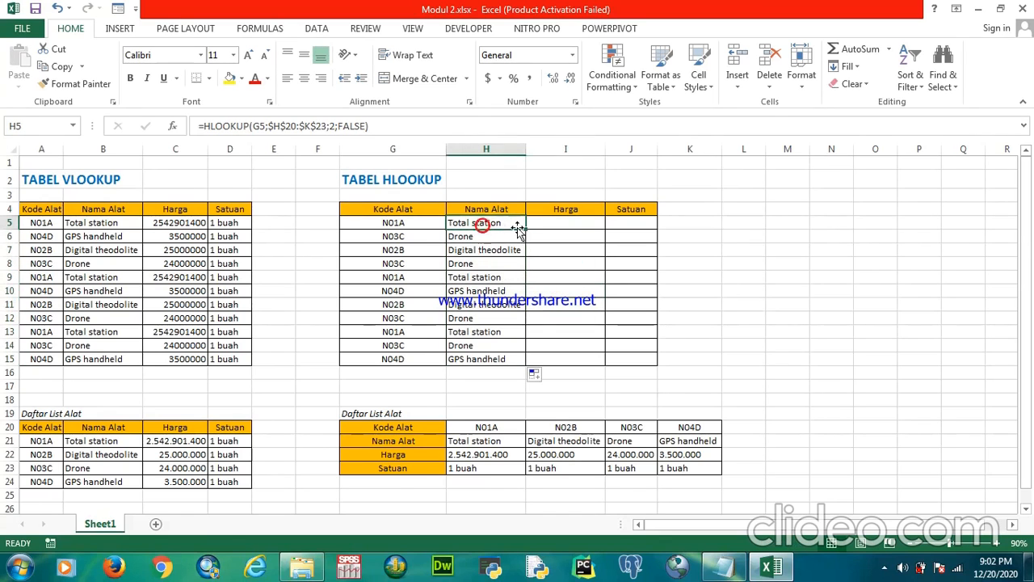
{"action": "left_click_drag", "start_coordinate": [526, 230], "coordinate": [596, 233]}
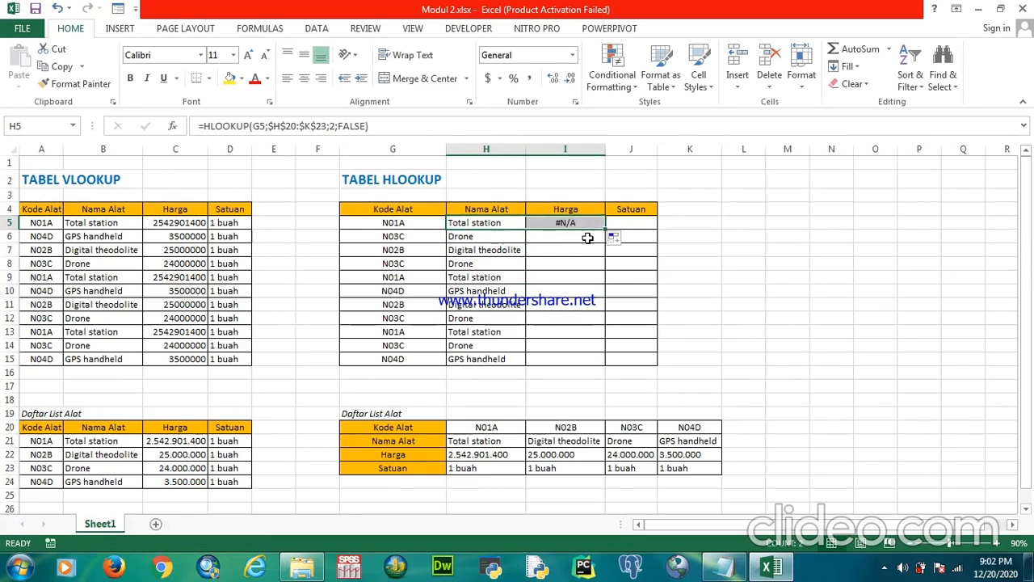
{"action": "double_click", "coordinate": [576, 224]}
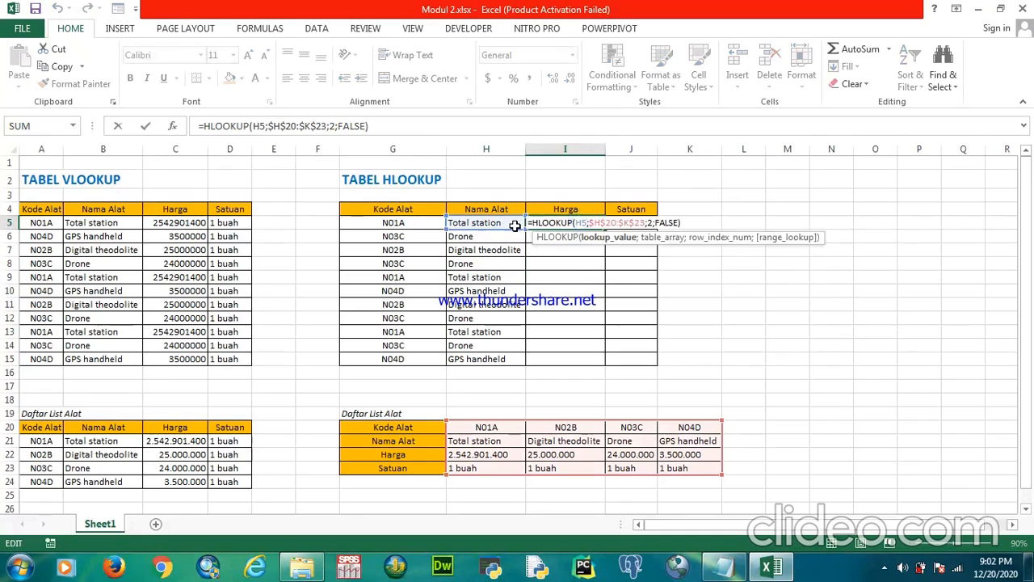
{"action": "left_click", "coordinate": [514, 230]}
{"action": "left_click", "coordinate": [421, 226]}
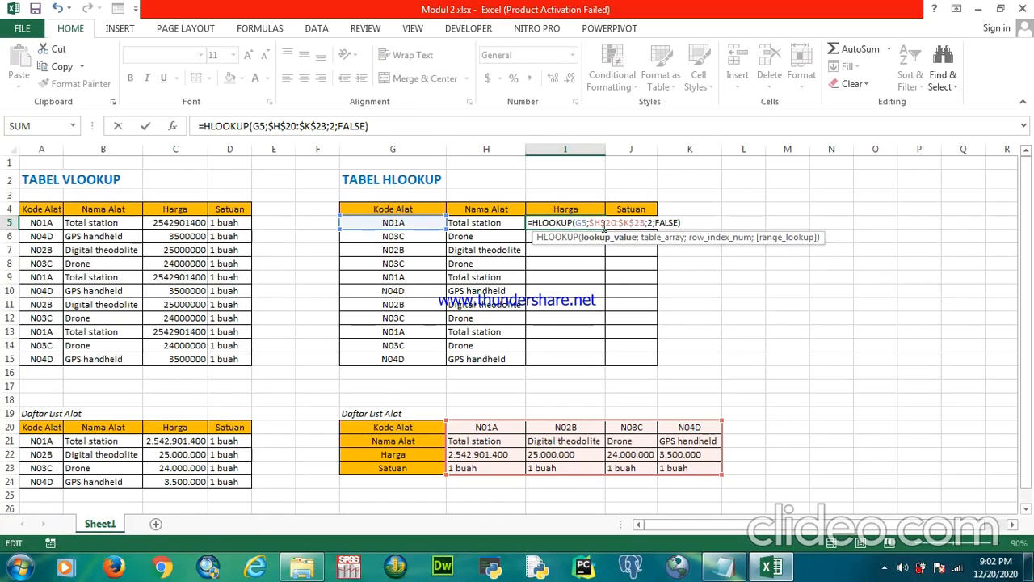
- Set the row index in the I5 HLOOKUP formula to 3 and enter the formula
{"action": "left_click", "coordinate": [651, 223]}
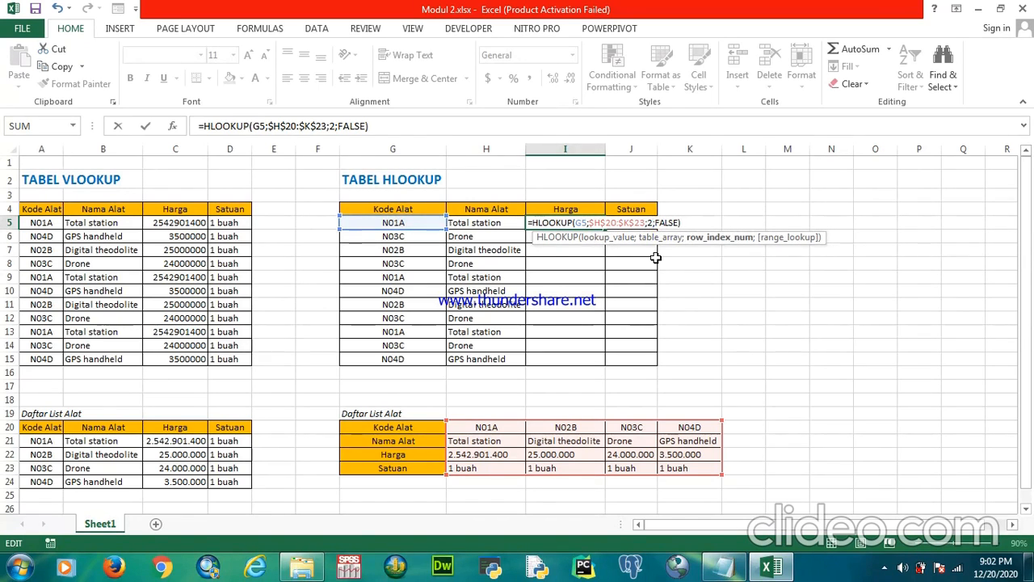
{"action": "key", "text": "BackSpace"}
{"action": "type", "text": "3"}
{"action": "key", "text": "Return"}
{"action": "left_click", "coordinate": [568, 225]}
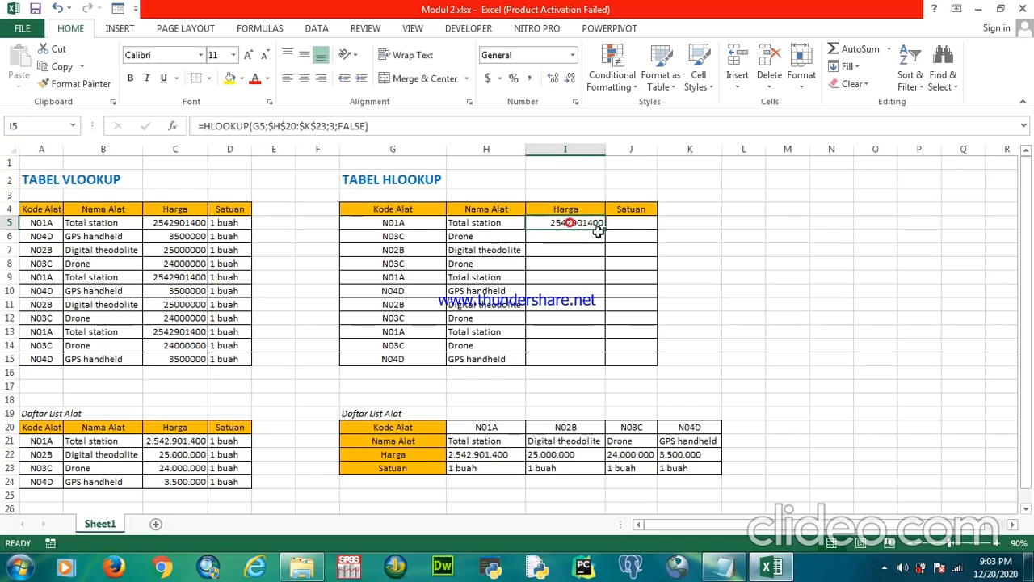
- Fill the I5 HLOOKUP formula down the Harga column through I15 and copy it across into Satuan cell J5
{"action": "left_click_drag", "start_coordinate": [605, 229], "coordinate": [610, 364]}
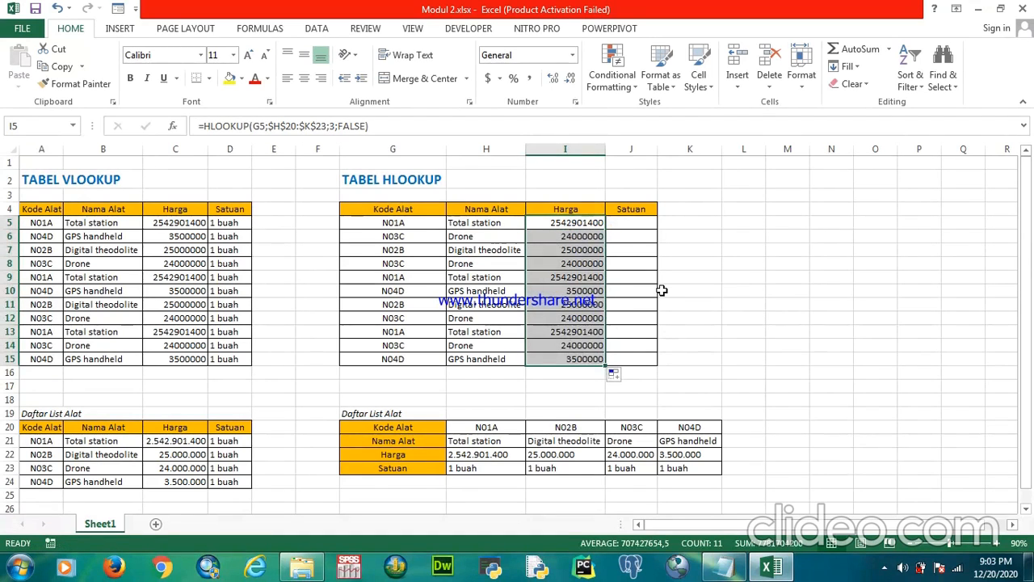
{"action": "left_click", "coordinate": [626, 224]}
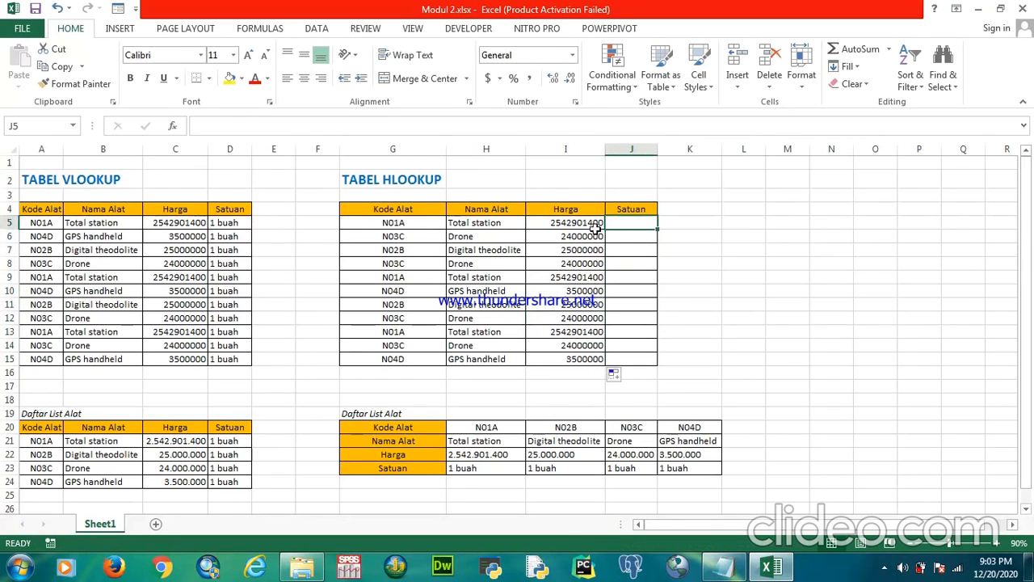
{"action": "left_click", "coordinate": [596, 226]}
{"action": "left_click_drag", "start_coordinate": [603, 231], "coordinate": [664, 228]}
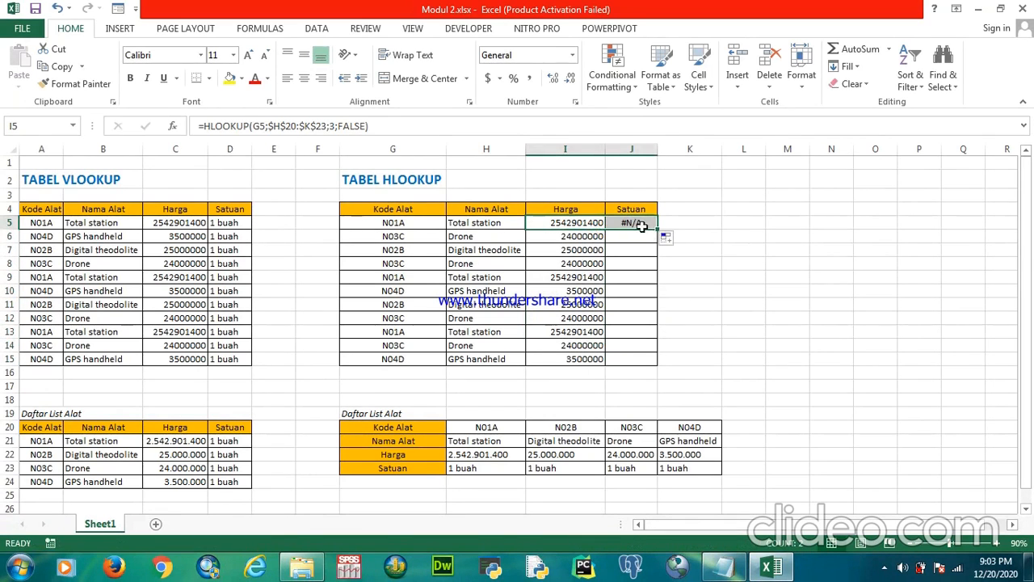
- Shift the J5 formula's lookup value back to G5, set its row index to 4 and enter the formula
{"action": "left_click", "coordinate": [637, 222]}
{"action": "double_click", "coordinate": [636, 222]}
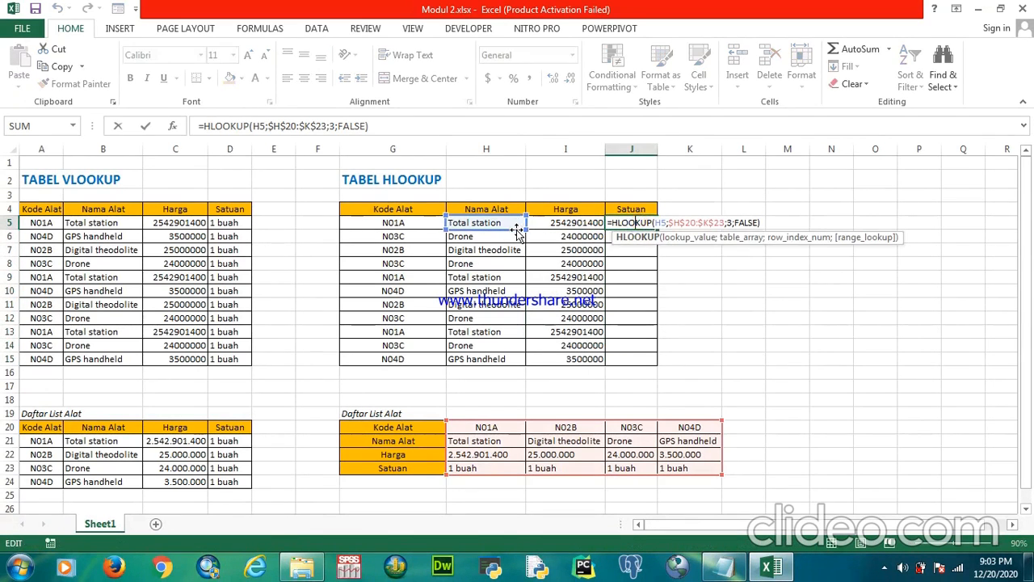
{"action": "left_click_drag", "start_coordinate": [517, 231], "coordinate": [424, 230]}
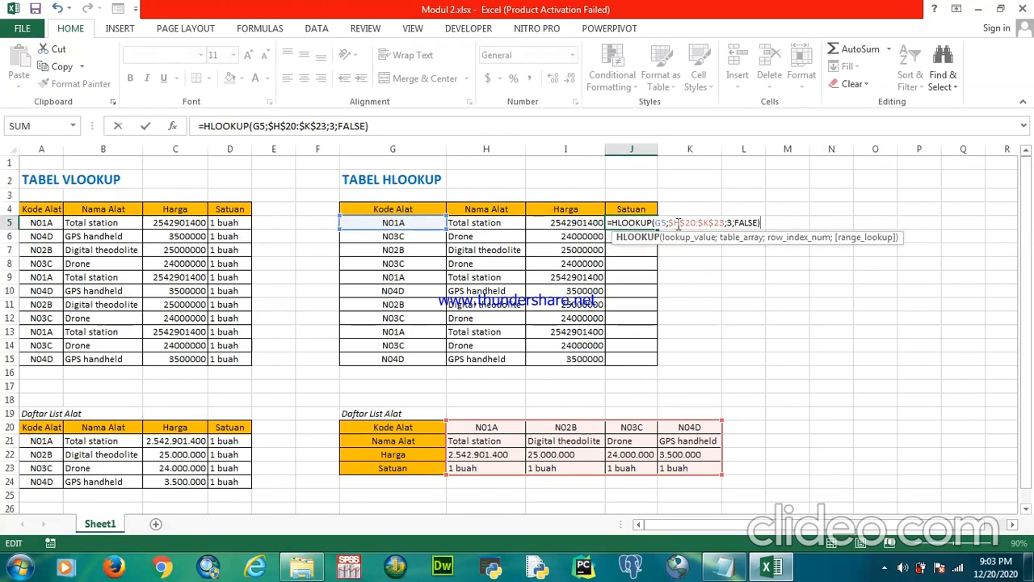
{"action": "left_click", "coordinate": [731, 222]}
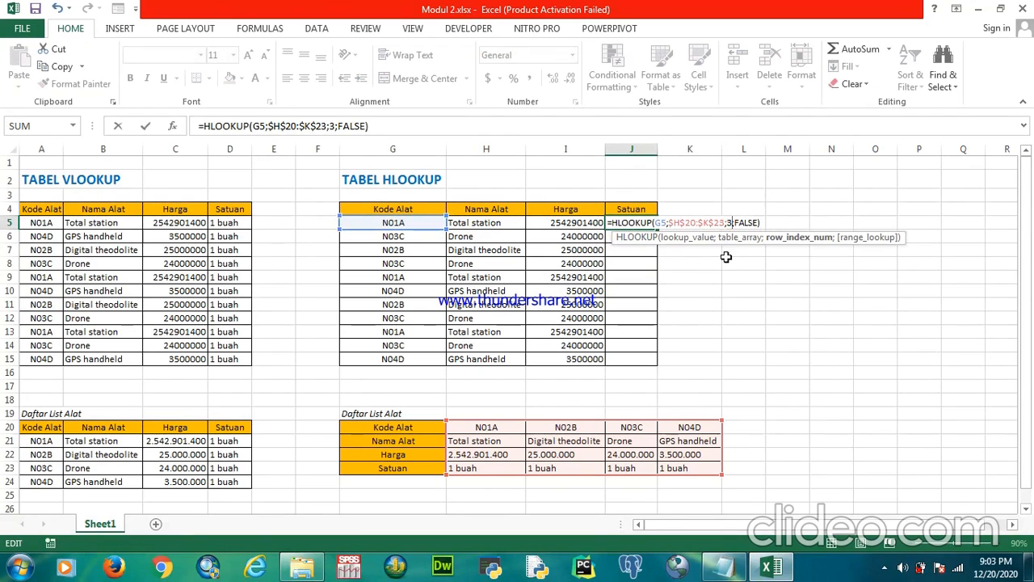
{"action": "key", "text": "BackSpace"}
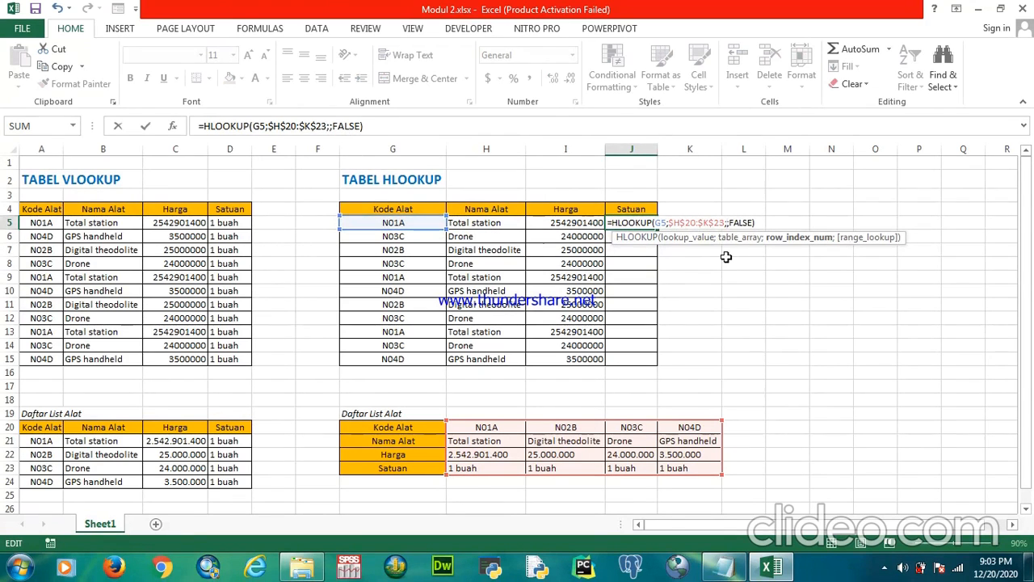
{"action": "type", "text": "4"}
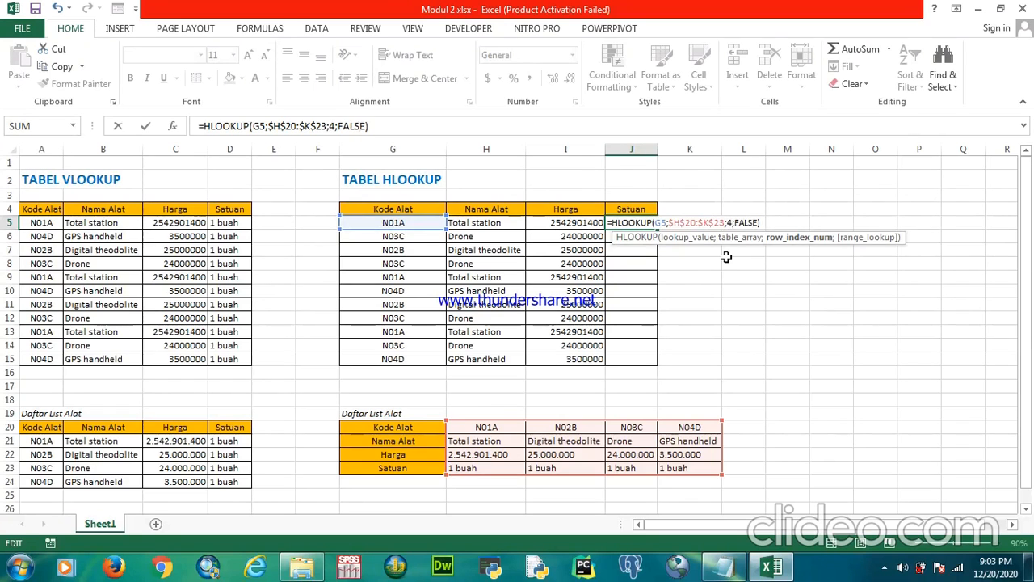
{"action": "key", "text": "Return"}
- Fill the J5 HLOOKUP formula down the Satuan column through J15
{"action": "left_click", "coordinate": [624, 222]}
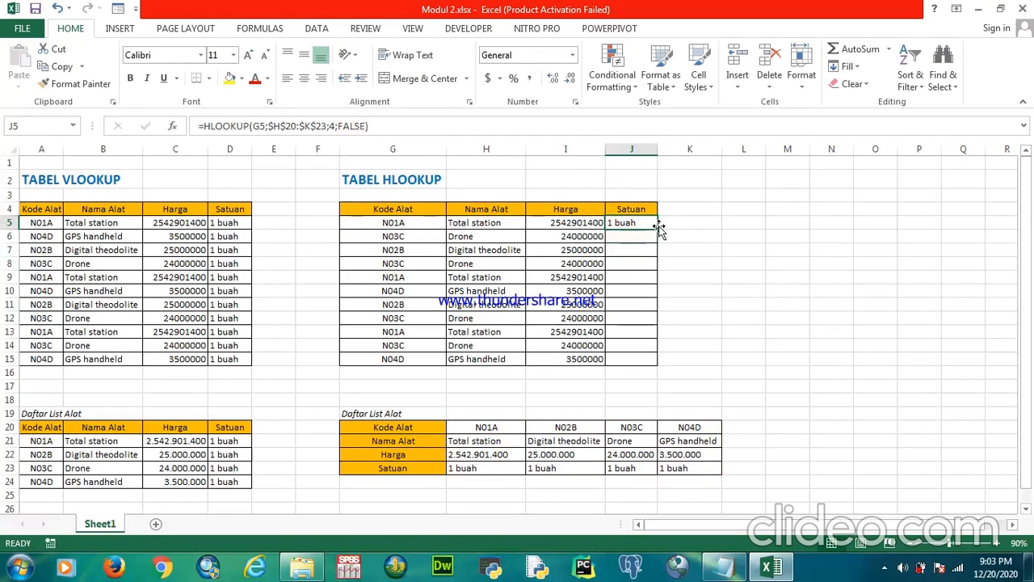
{"action": "left_click_drag", "start_coordinate": [657, 229], "coordinate": [653, 364]}
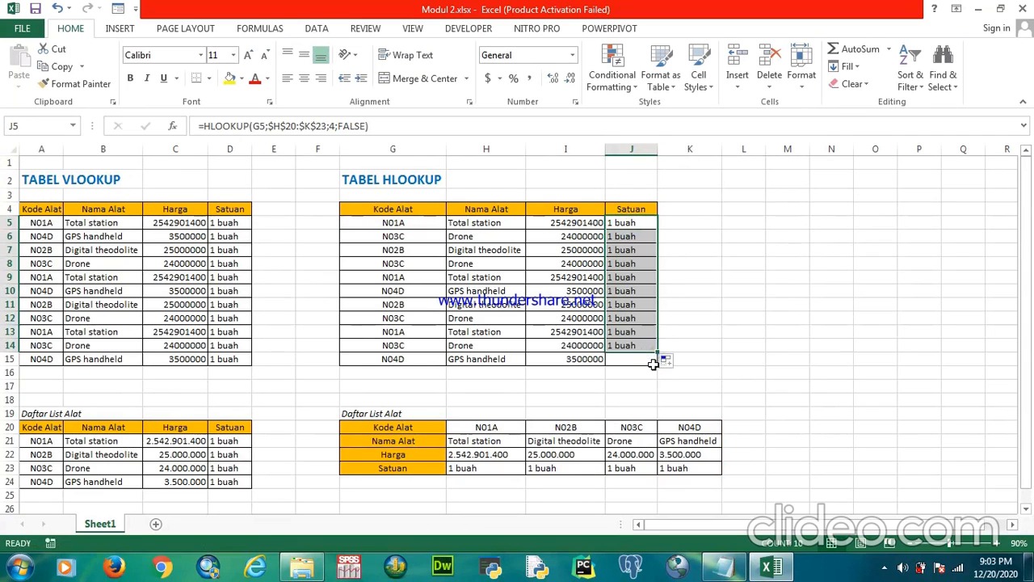
{"action": "left_click", "coordinate": [667, 292]}
{"action": "left_click", "coordinate": [653, 348]}
{"action": "left_click_drag", "start_coordinate": [657, 362], "coordinate": [657, 366]}
{"action": "left_click", "coordinate": [681, 317]}
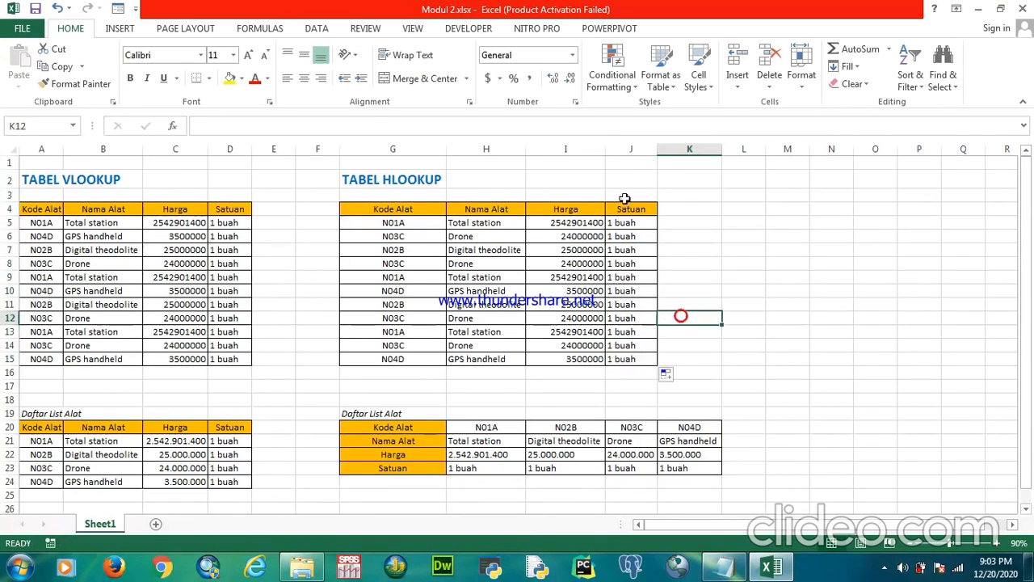
- Change the Kode Alat in G6 to N04D and check the lookup formula in H6
{"action": "left_click", "coordinate": [396, 238]}
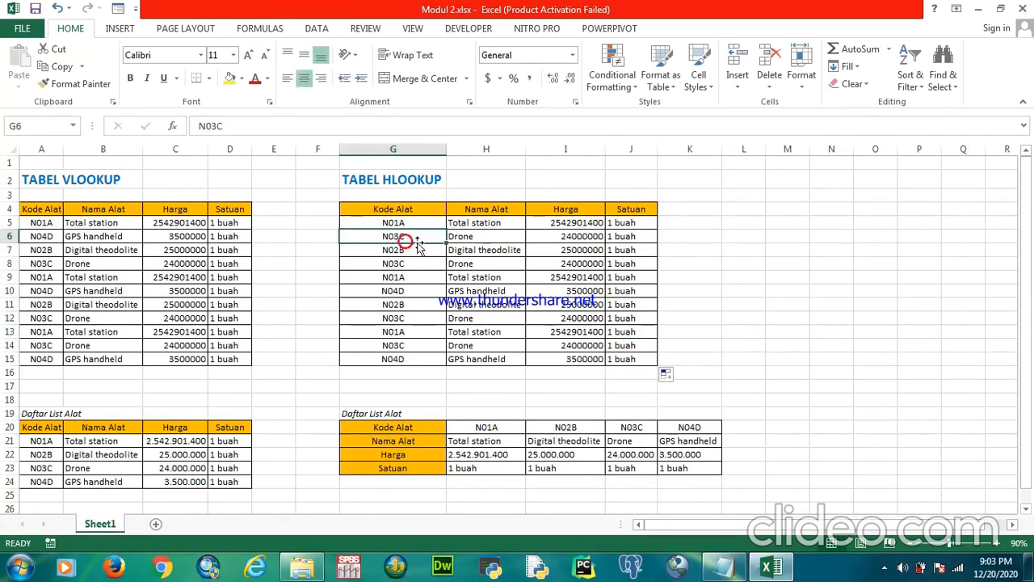
{"action": "left_click", "coordinate": [219, 127]}
{"action": "key", "text": "BackSpace"}
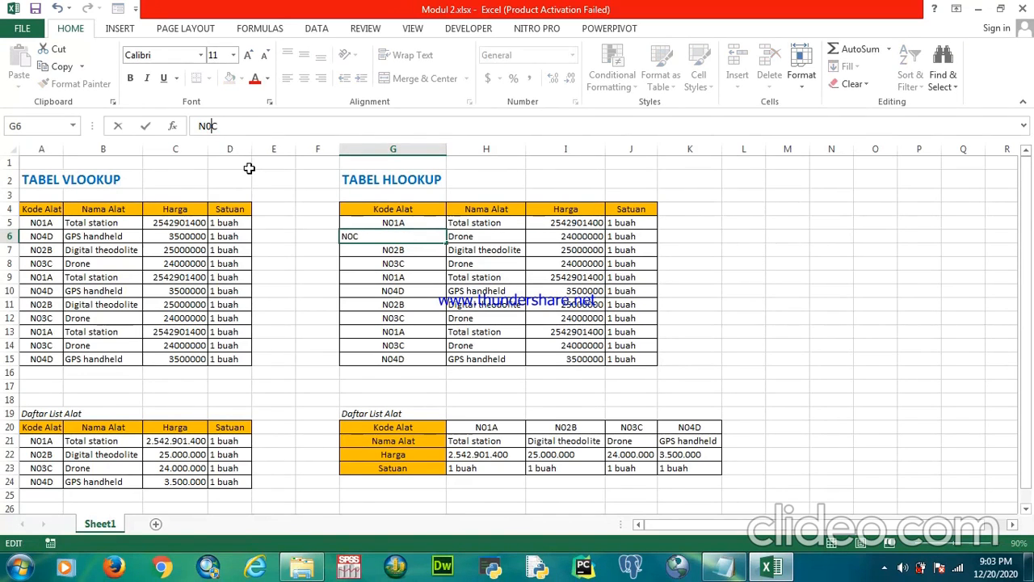
{"action": "type", "text": "4"}
{"action": "key", "text": "Right"}
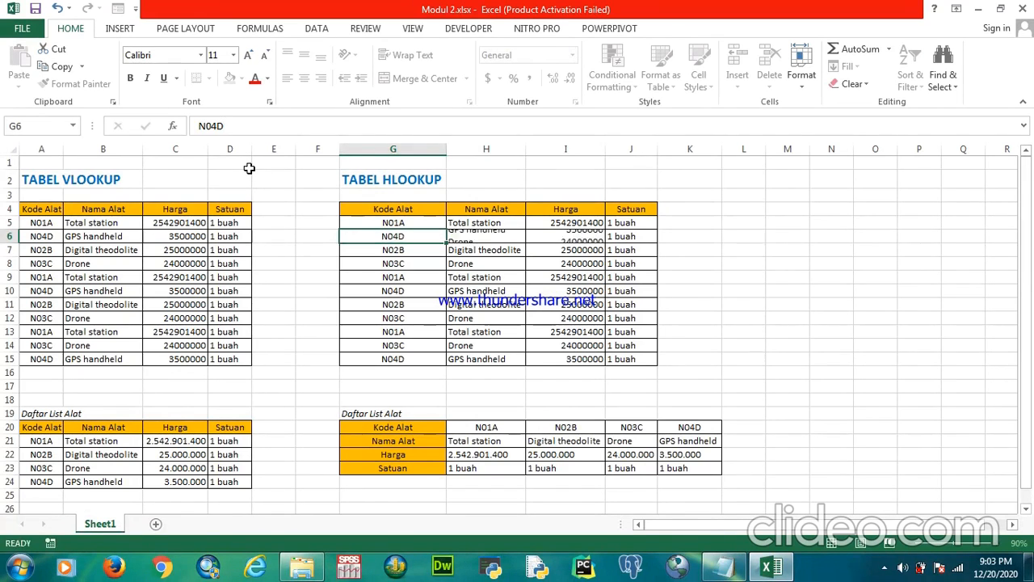
{"action": "key", "text": "Return"}
{"action": "left_click", "coordinate": [469, 238]}
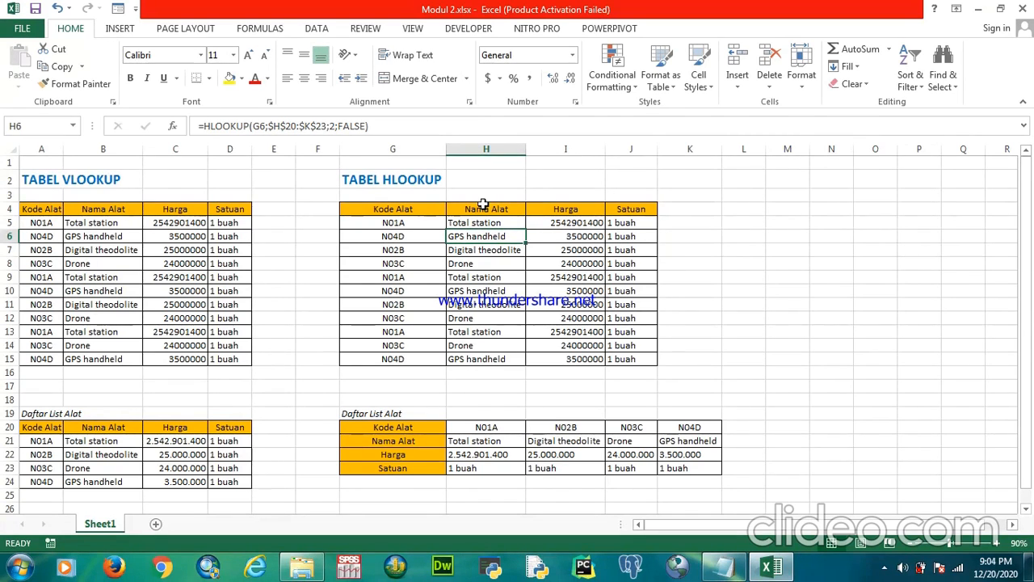
{"action": "left_click", "coordinate": [979, 10]}
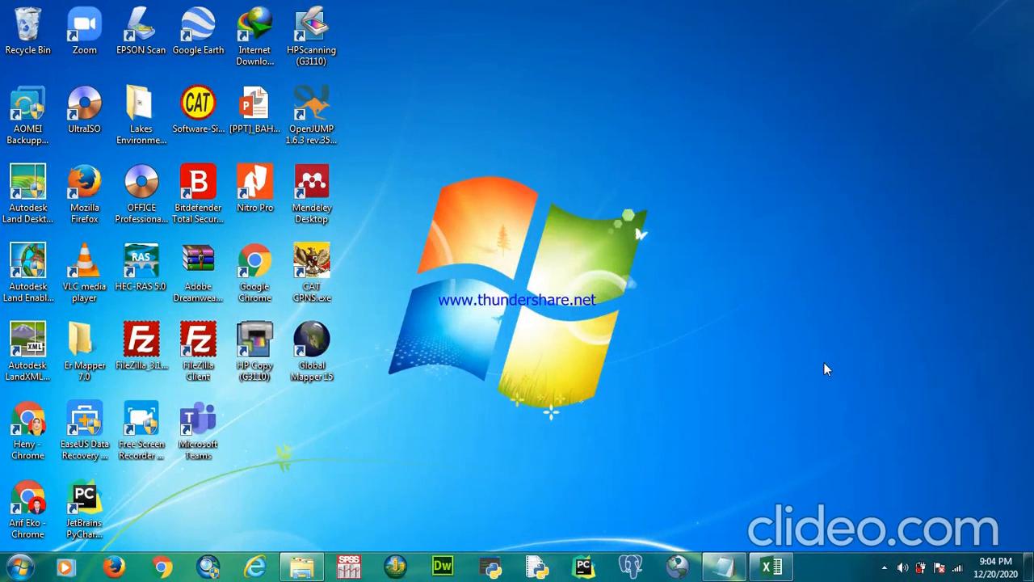
{"action": "left_click", "coordinate": [886, 568]}
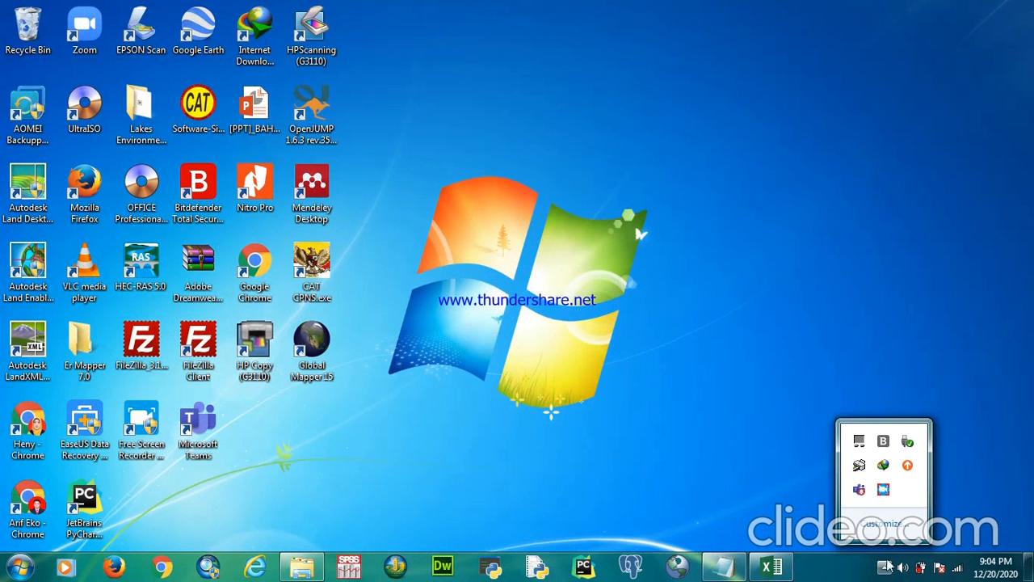